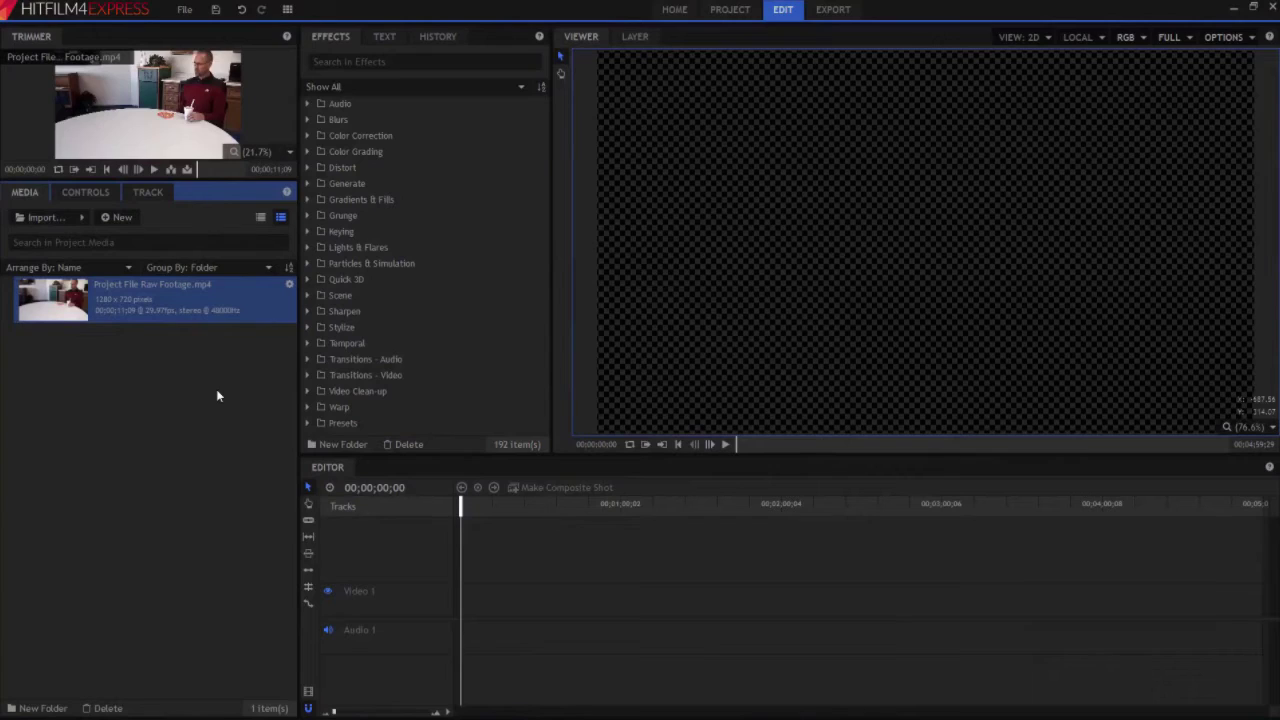
# Create a composite shot from Raw Footage.mp4 with the default settings
pyautogui.rightClick(86, 310)
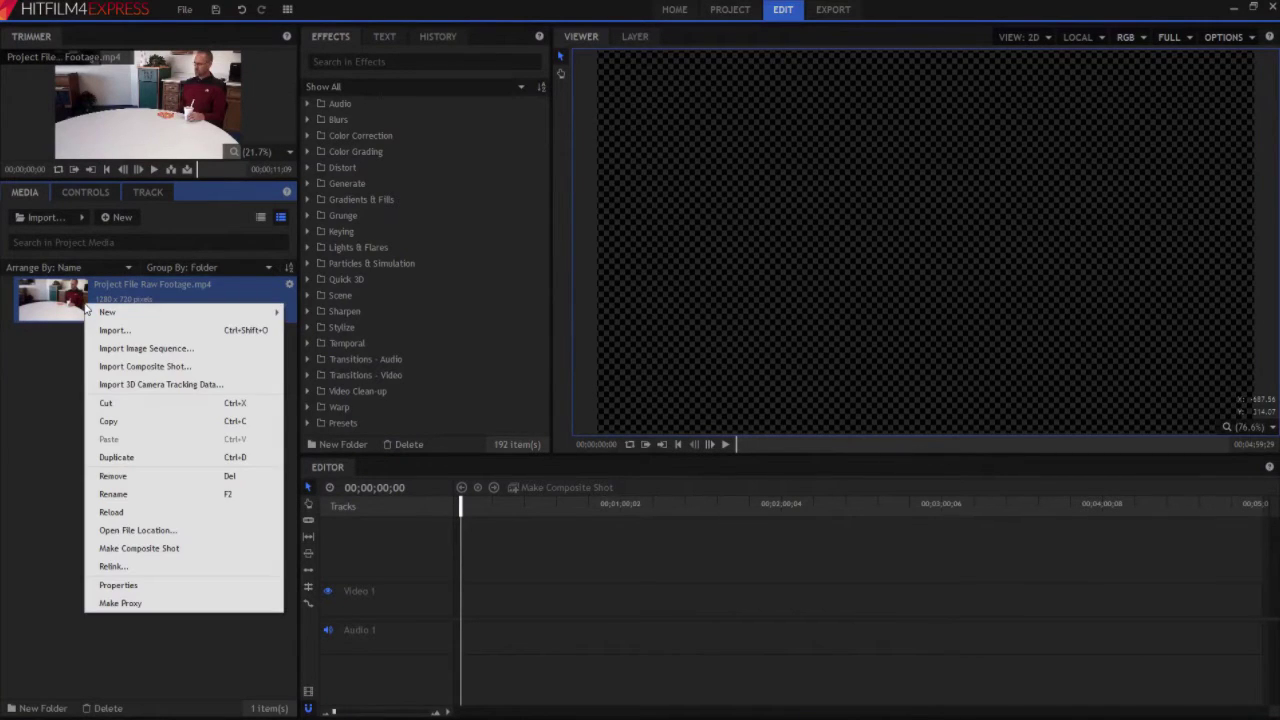
pyautogui.click(129, 548)
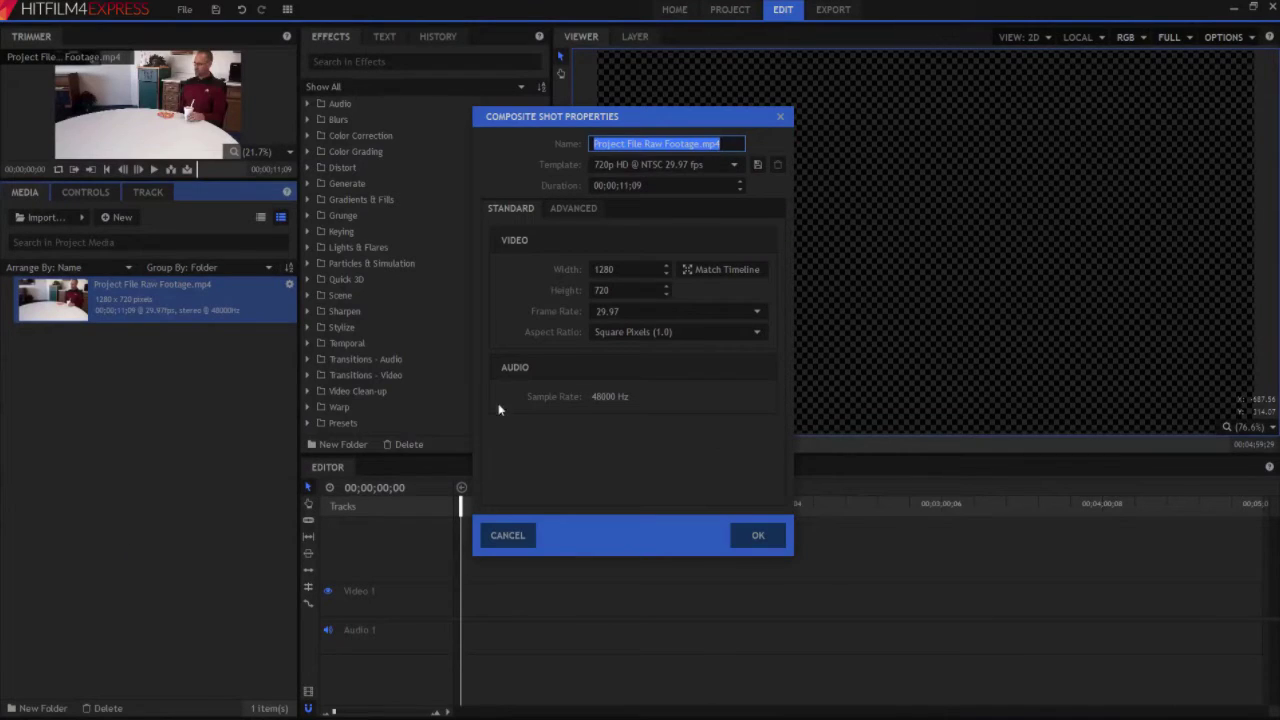
pyautogui.click(757, 537)
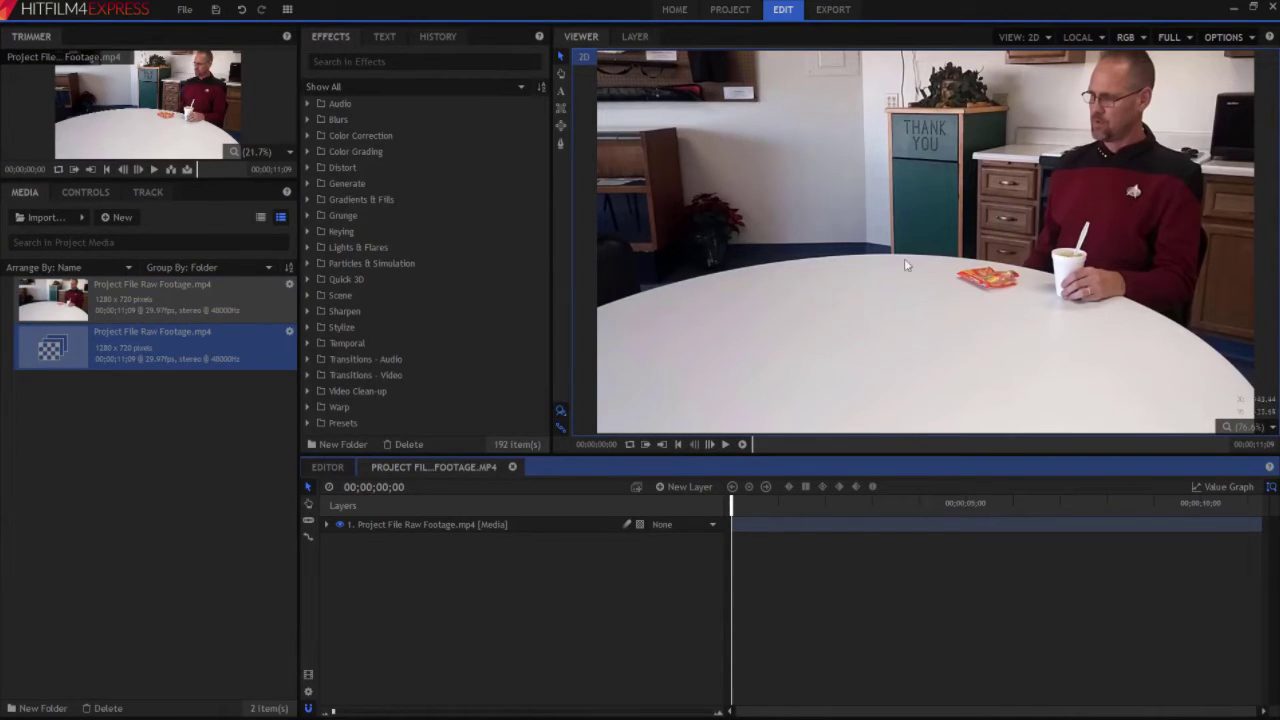
# Preview the shot, return to its start, and advance one frame
pyautogui.click(725, 445)
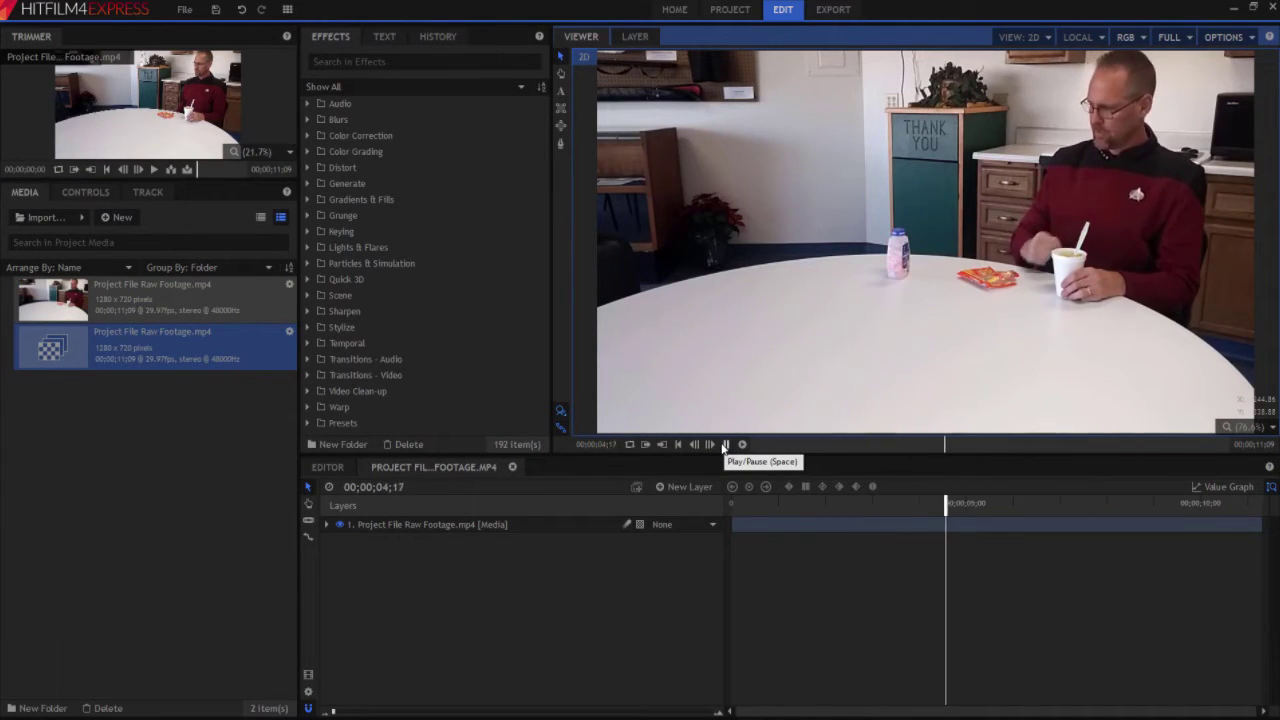
pyautogui.click(726, 445)
pyautogui.click(678, 445)
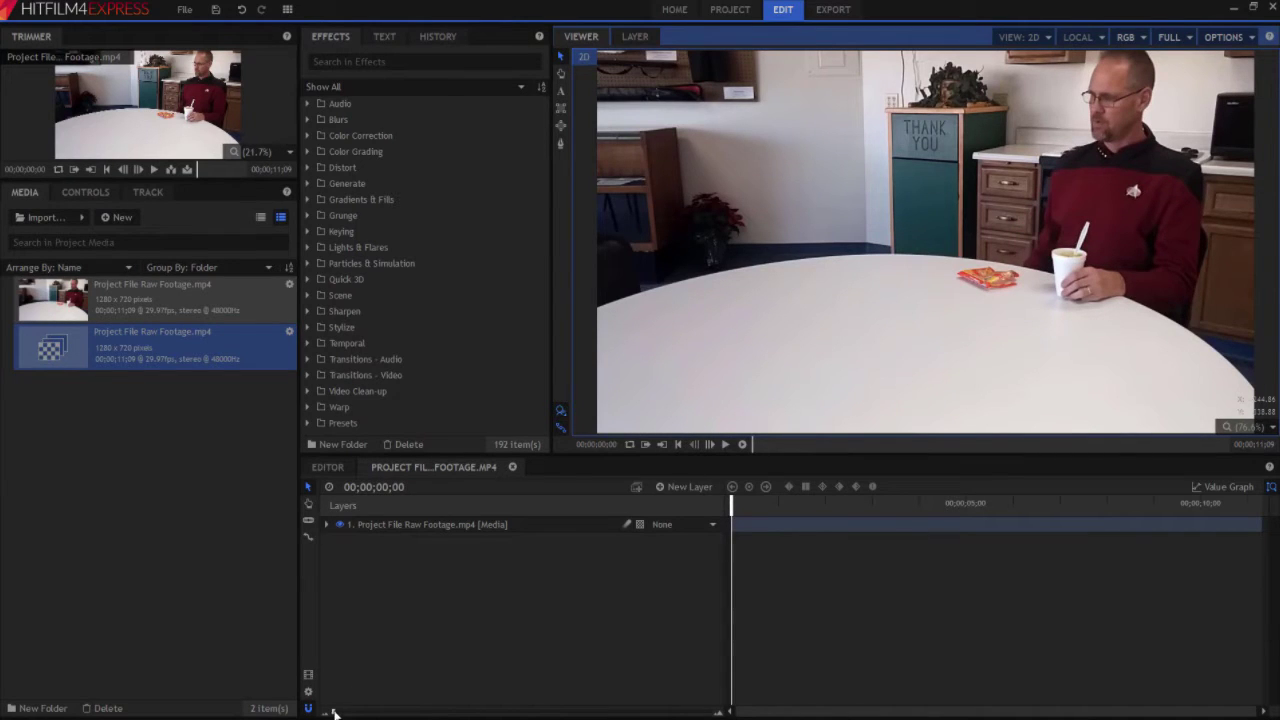
pyautogui.moveTo(334, 713); pyautogui.dragTo(512, 698)
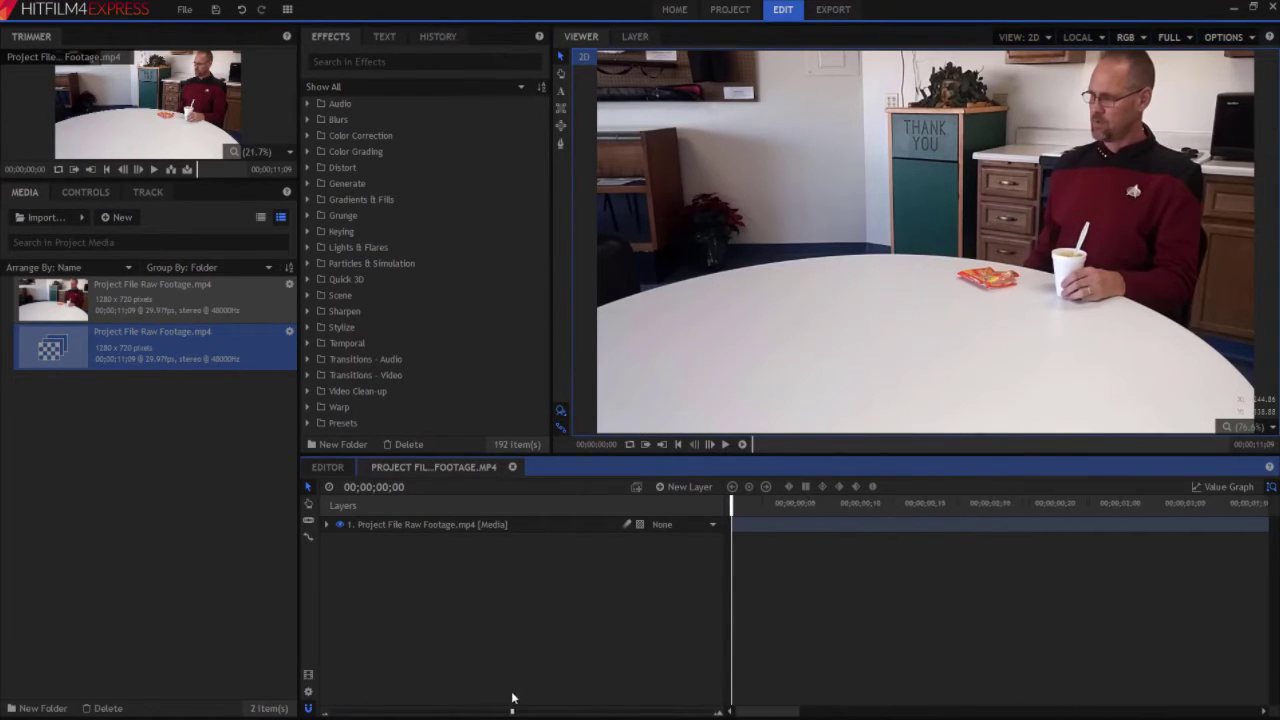
pyautogui.press('Right')
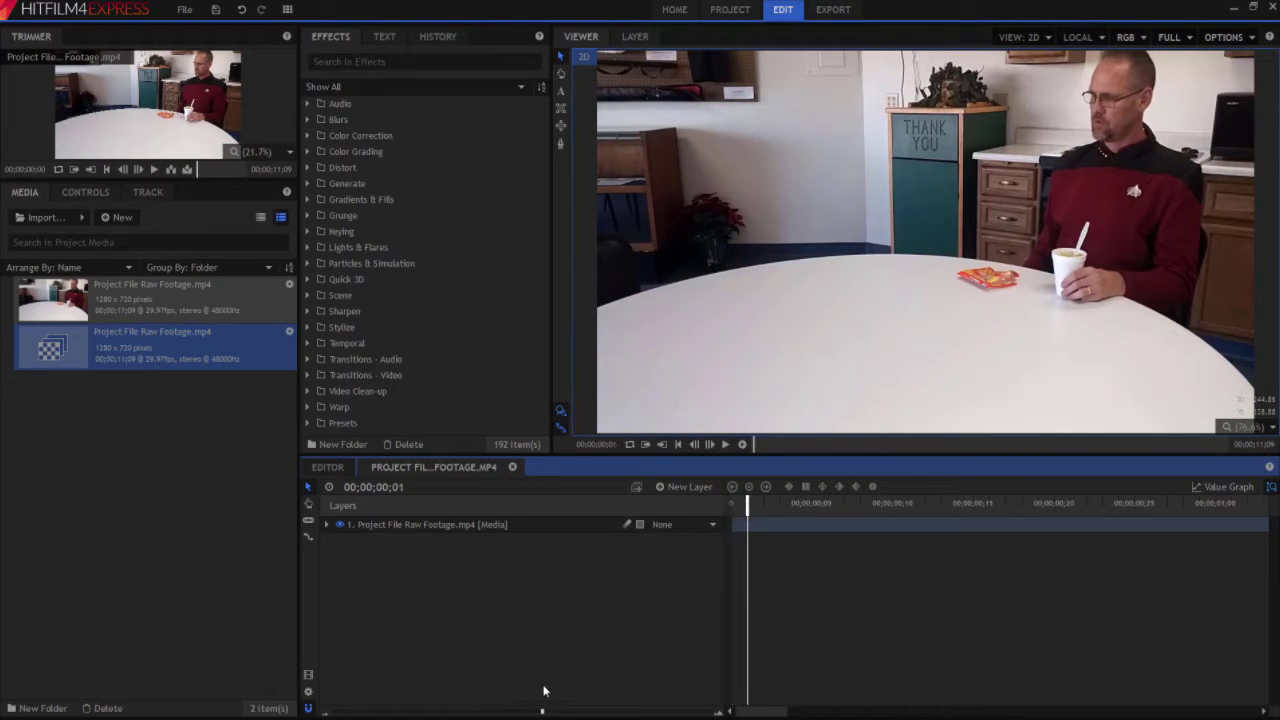
# Slice the footage layer at the current frame and rename the top layer Clean Plate
pyautogui.rightClick(746, 522)
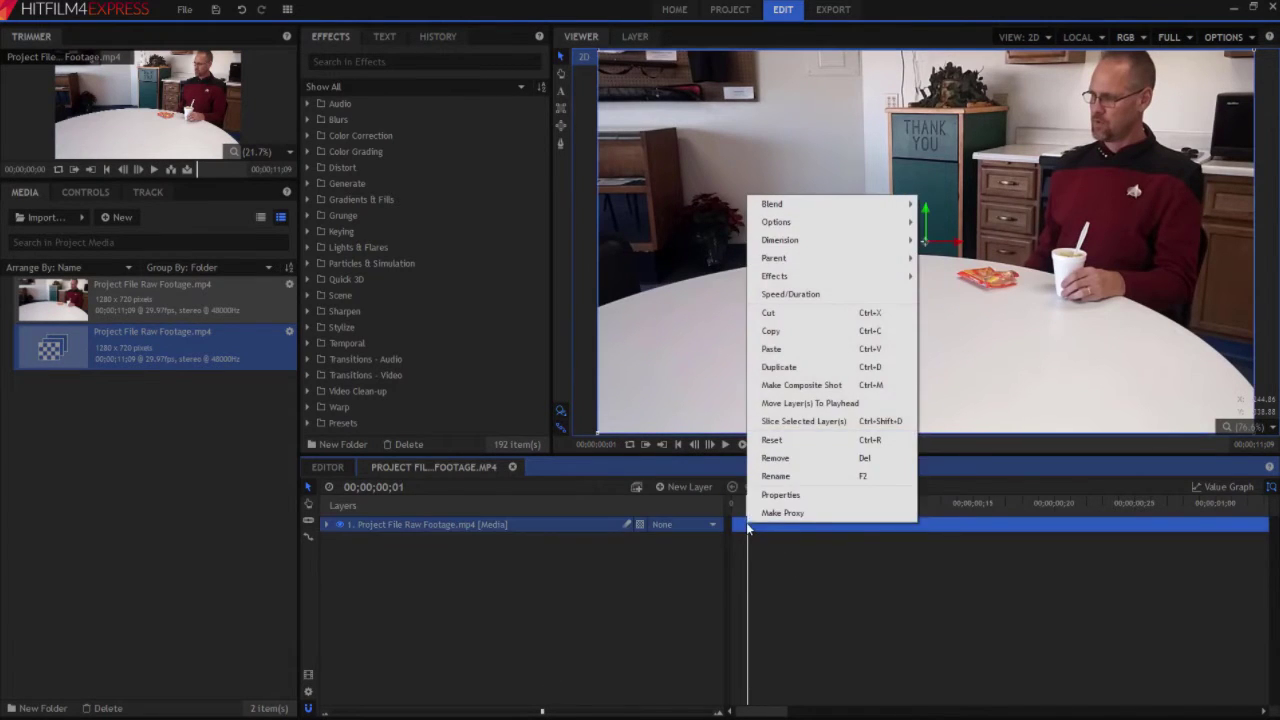
pyautogui.click(780, 424)
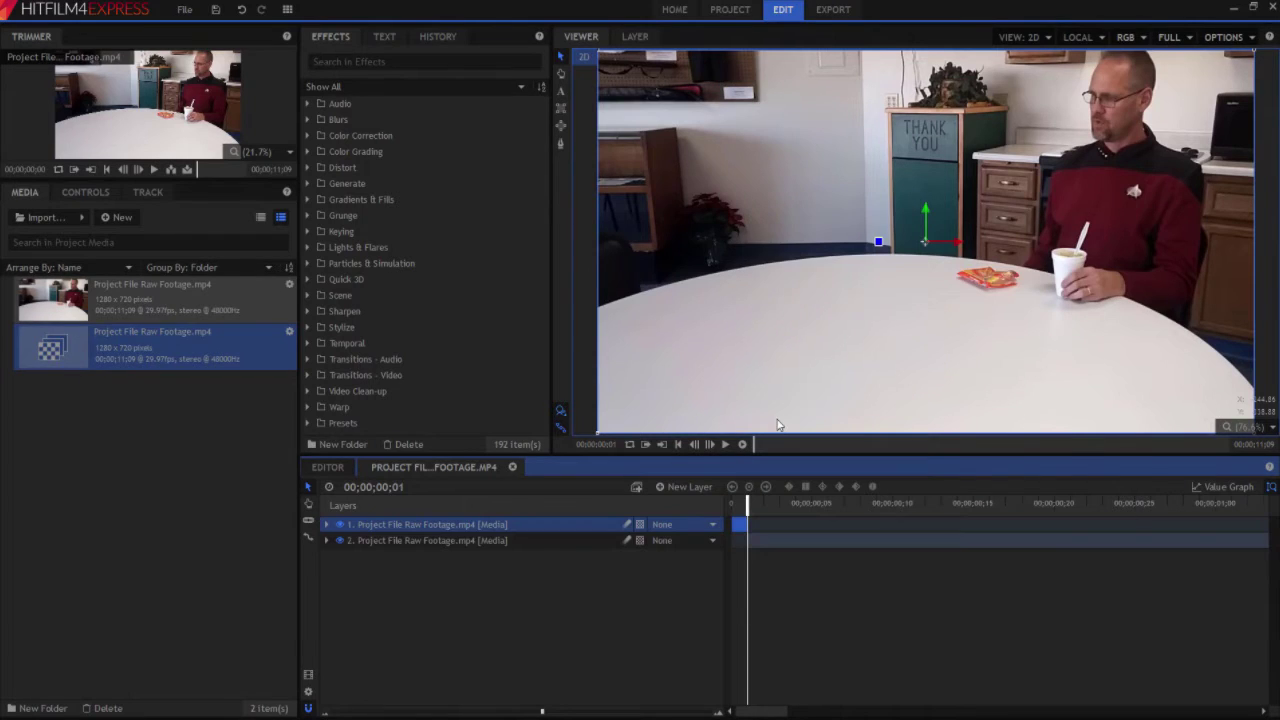
pyautogui.doubleClick(401, 524)
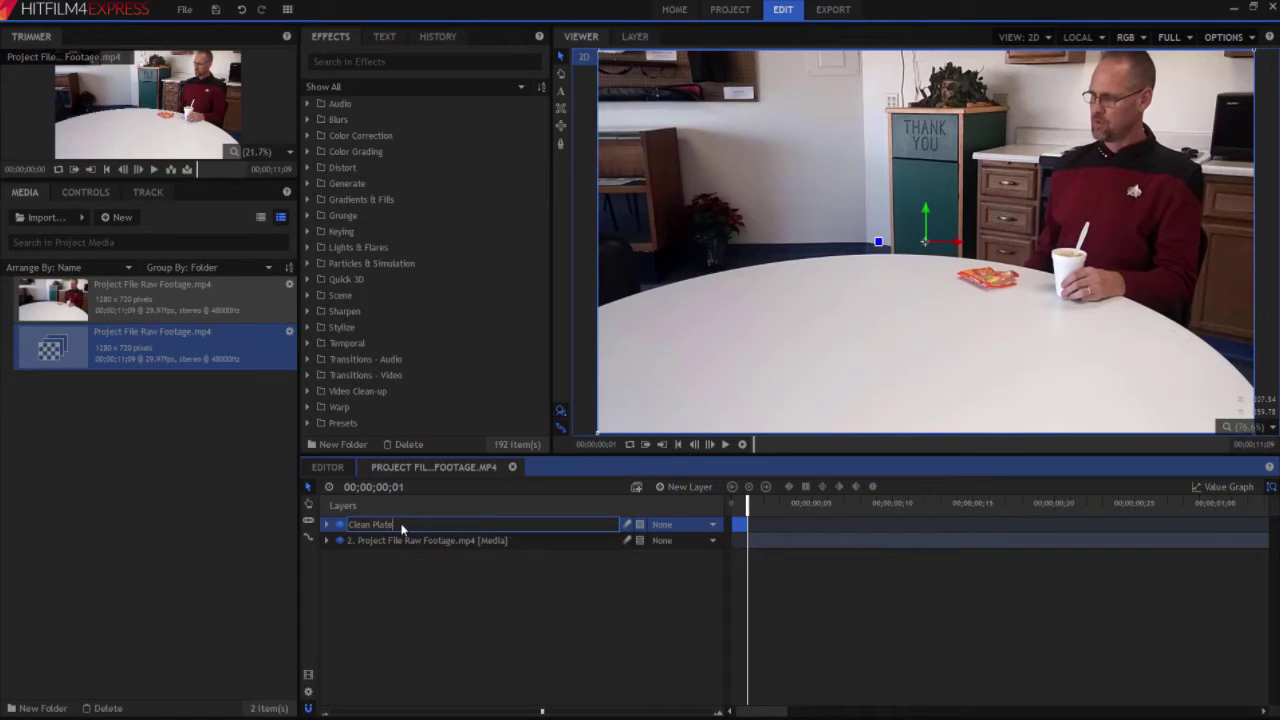
pyautogui.press('Return')
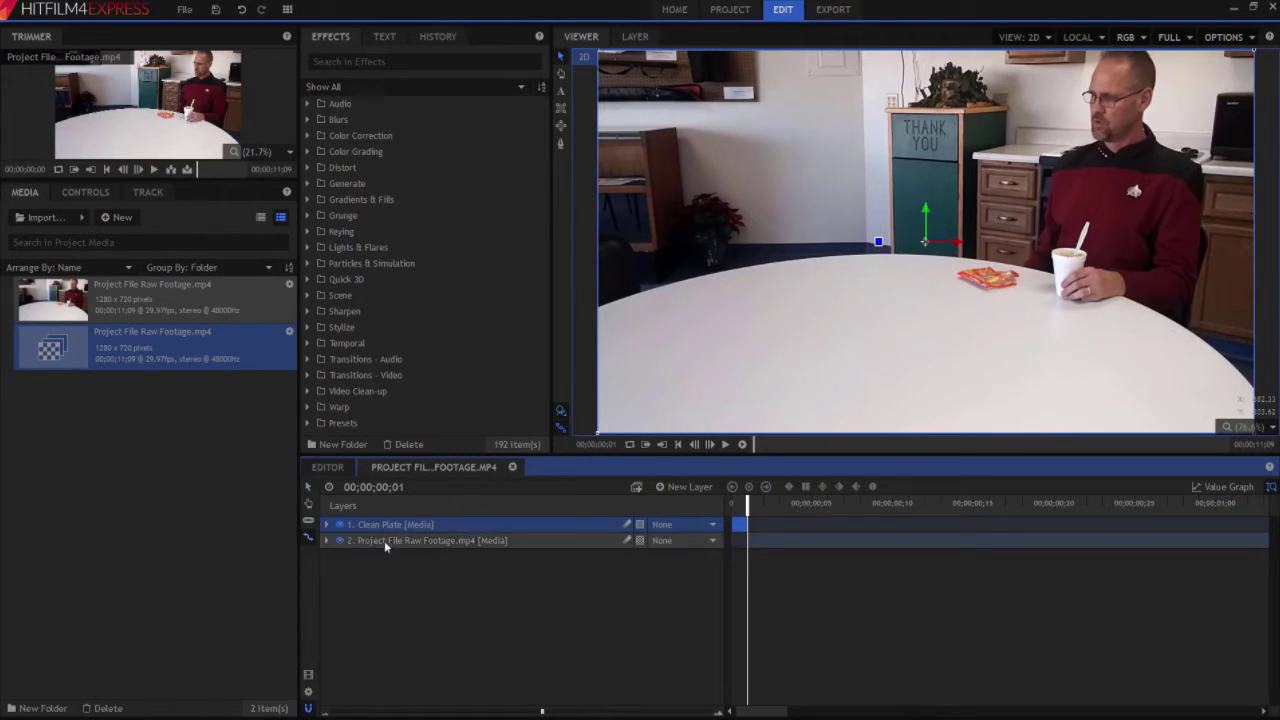
# Extend the Clean Plate layer's end and zoom the timeline out to see more time
pyautogui.moveTo(743, 524); pyautogui.dragTo(1256, 524)
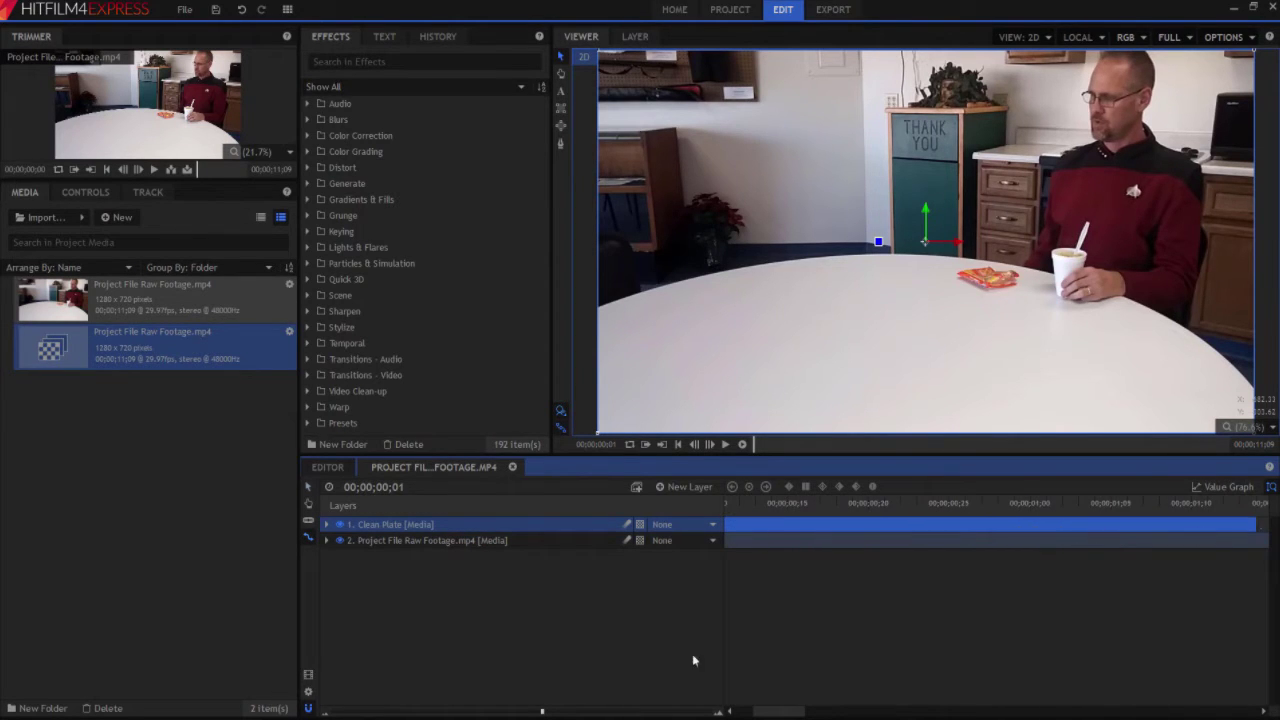
pyautogui.moveTo(541, 713); pyautogui.dragTo(348, 712)
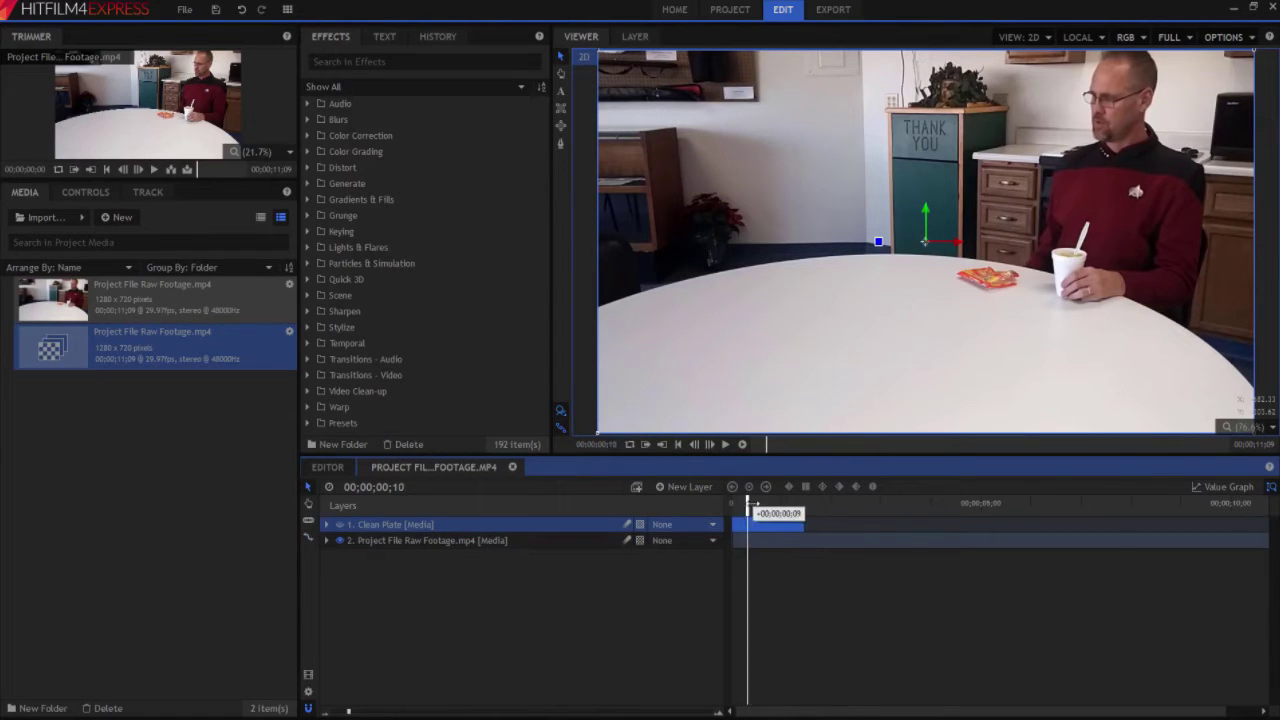
pyautogui.moveTo(752, 505); pyautogui.dragTo(861, 486)
# Make the raw footage layer start later and show Clean Plate at frame 25
pyautogui.moveTo(725, 545)
pyautogui.mouseDown()
pyautogui.moveTo(857, 541)
pyautogui.moveTo(744, 550)
pyautogui.mouseUp()
pyautogui.click(773, 505)
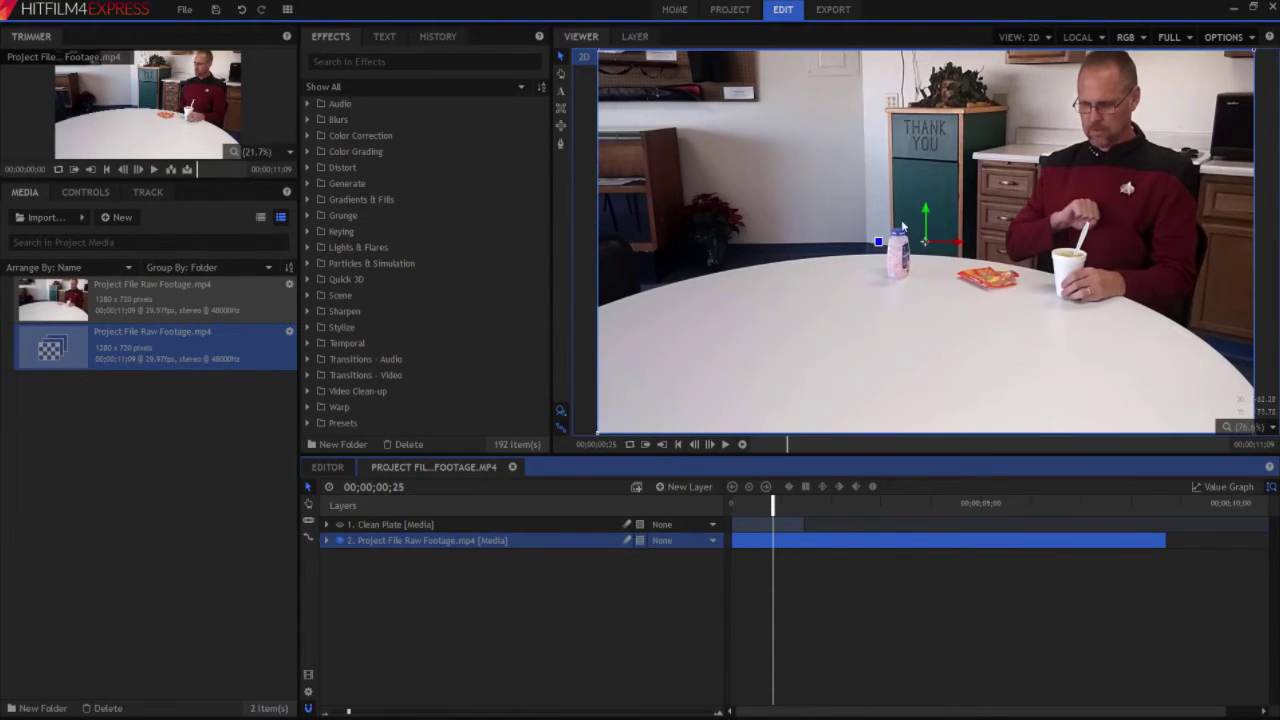
pyautogui.click(339, 524)
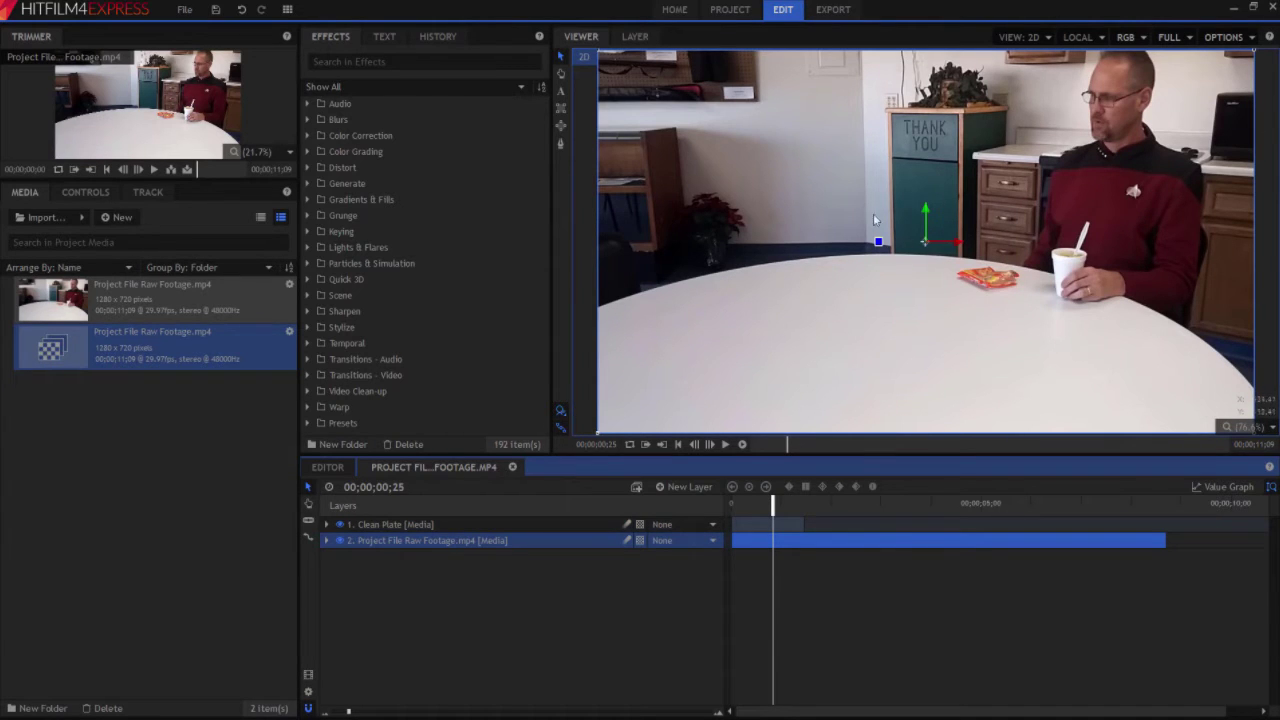
# Draw a rectangular mask on the Clean Plate layer over the table area
pyautogui.click(560, 108)
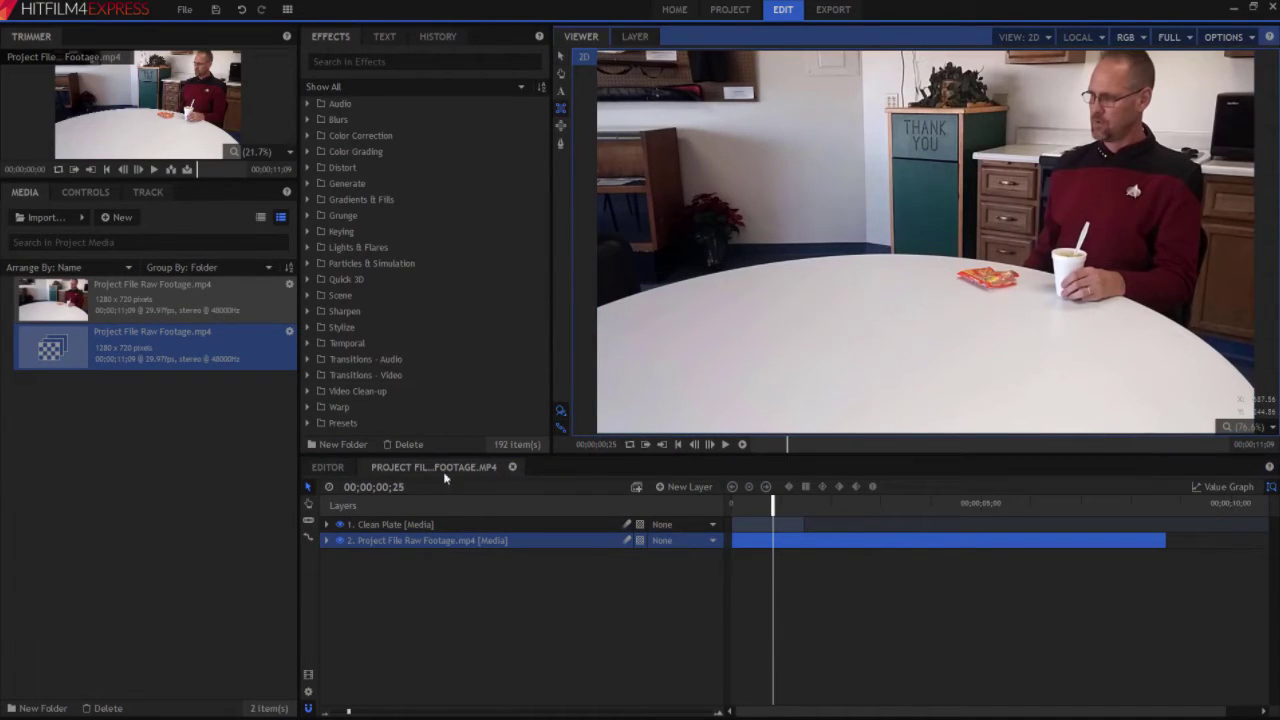
pyautogui.click(400, 524)
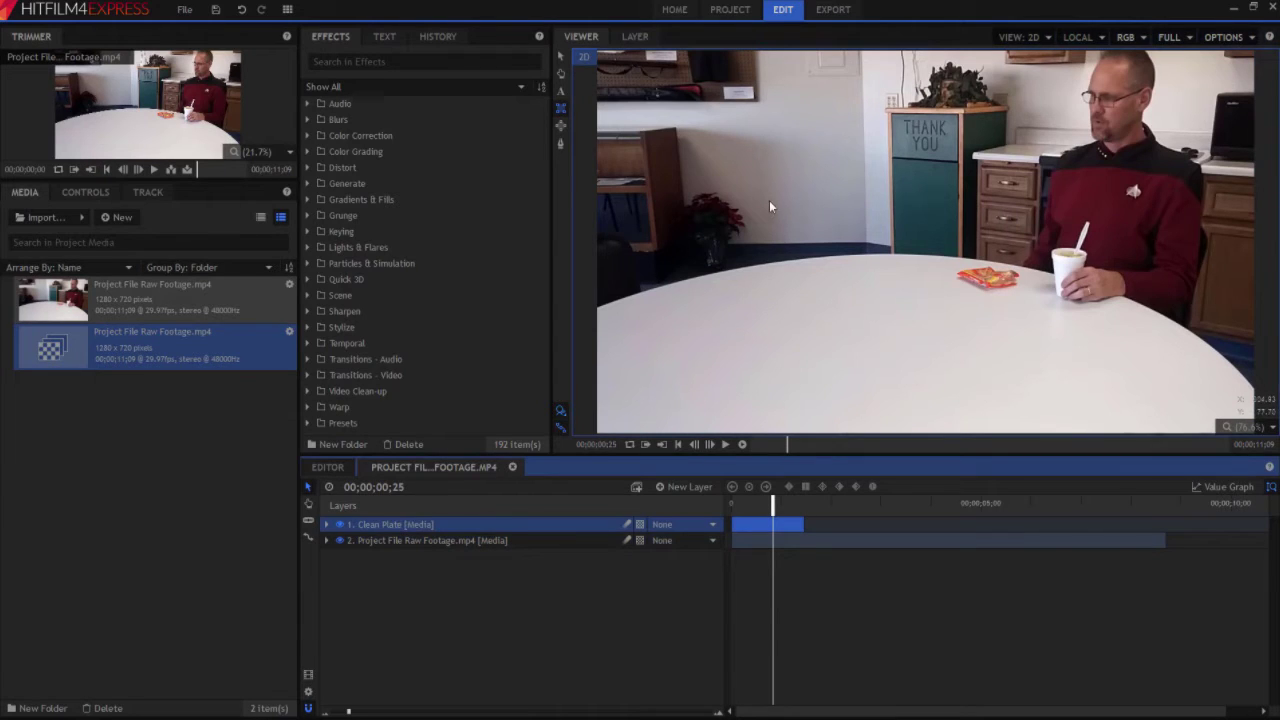
pyautogui.moveTo(769, 200); pyautogui.dragTo(974, 333)
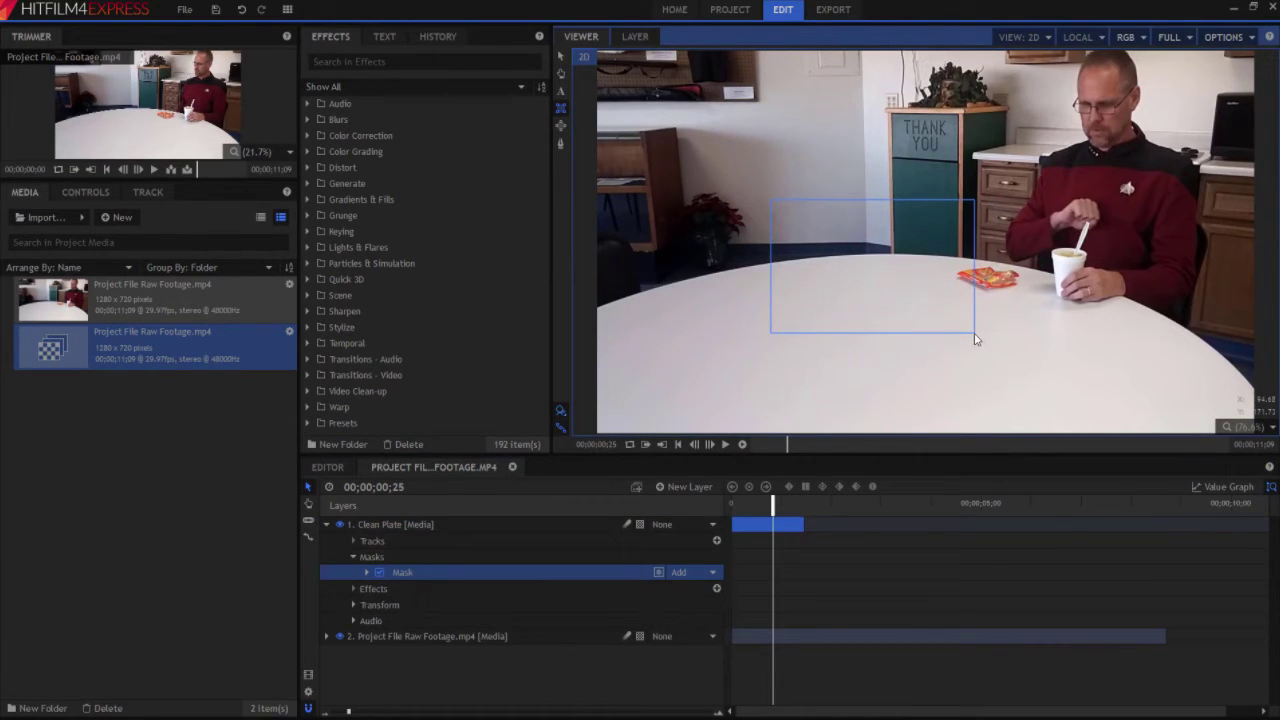
# Set the Clean Plate mask's Feather Strength to 20px
pyautogui.click(366, 572)
pyautogui.click(380, 588)
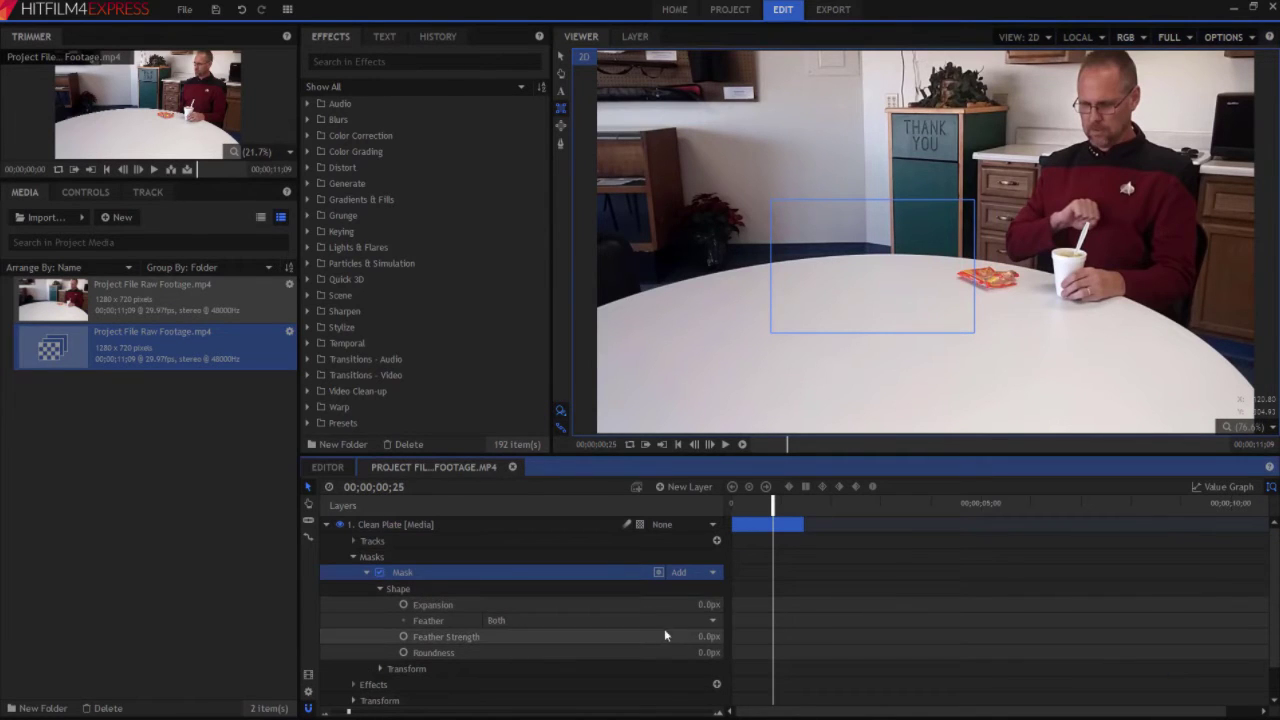
pyautogui.click(706, 636)
pyautogui.write('20')
pyautogui.press('Return')
# Collapse and deselect Clean Plate, then toggle its visibility repeatedly to compare against the bottle
pyautogui.click(326, 526)
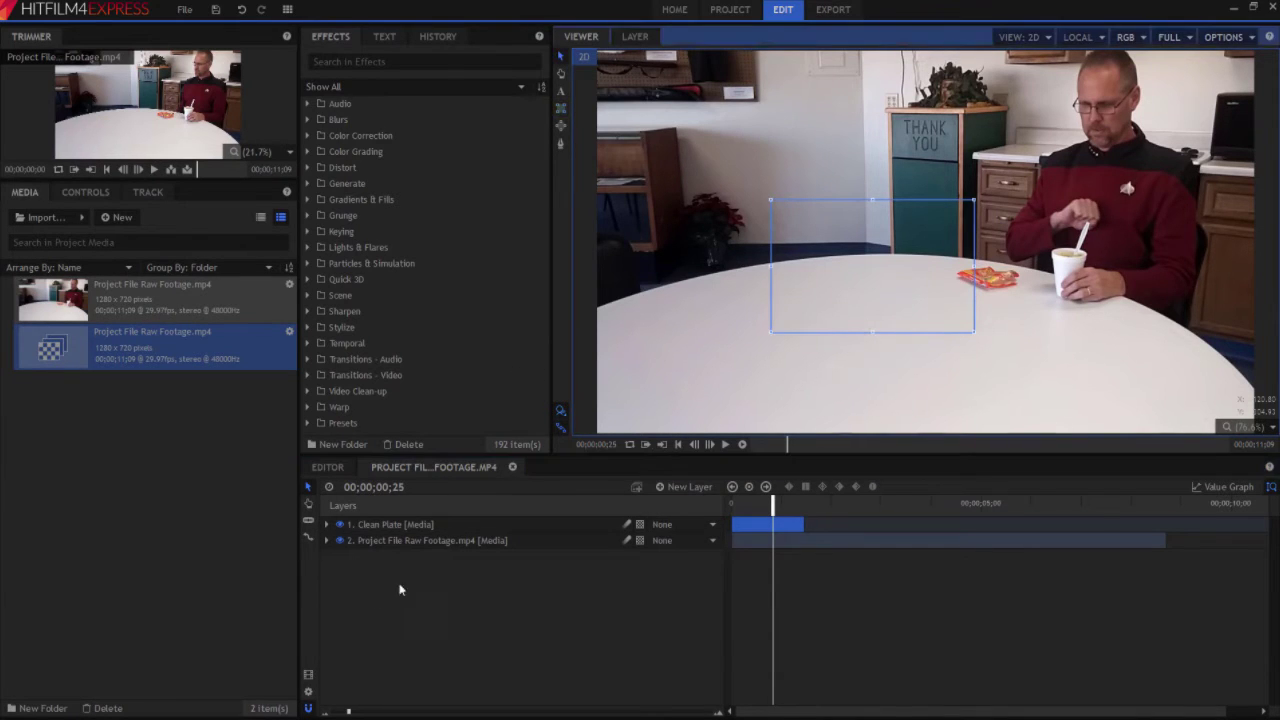
pyautogui.click(358, 561)
pyautogui.click(339, 524)
pyautogui.click(339, 524)
pyautogui.click(339, 524)
pyautogui.click(339, 524)
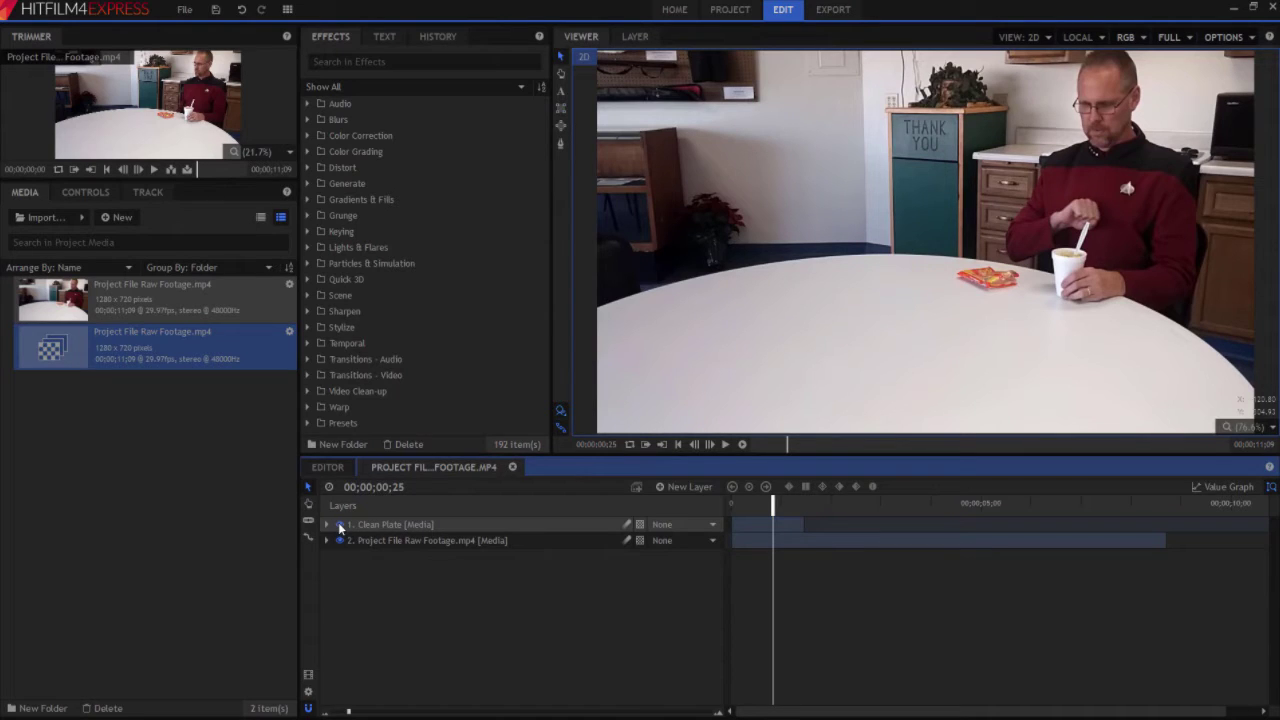
pyautogui.click(339, 524)
pyautogui.click(339, 524)
pyautogui.click(339, 524)
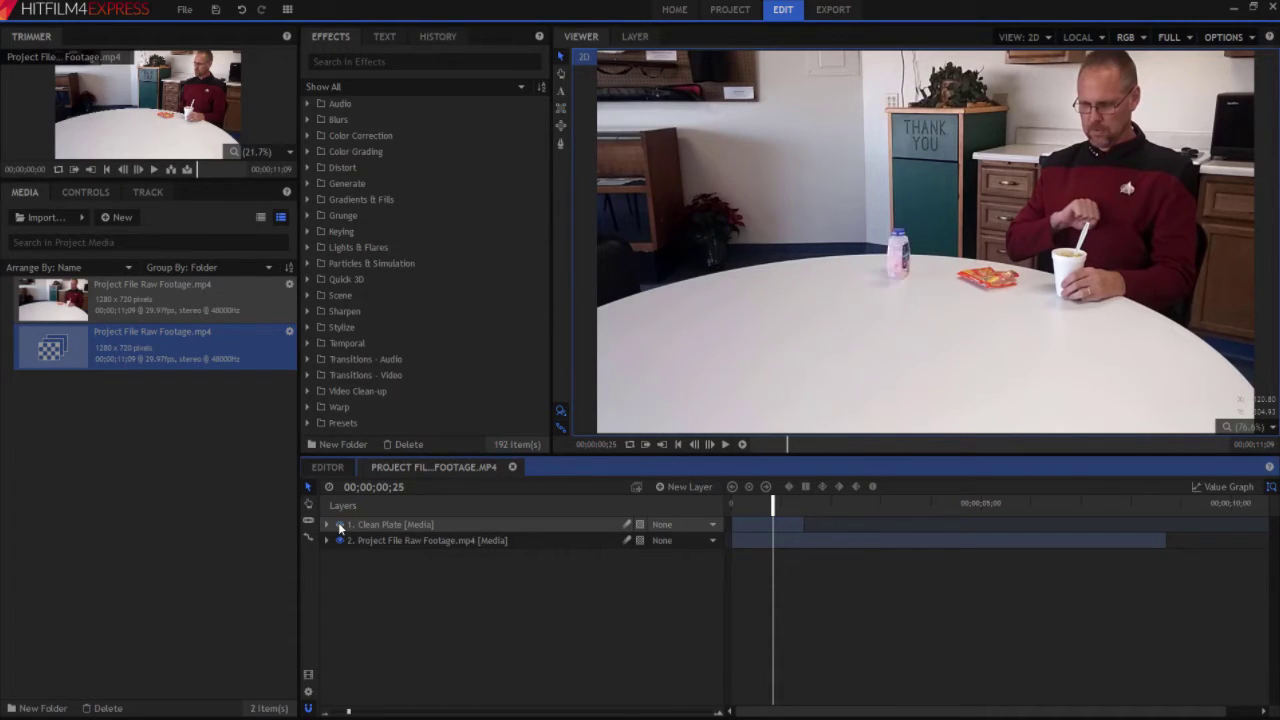
pyautogui.click(339, 524)
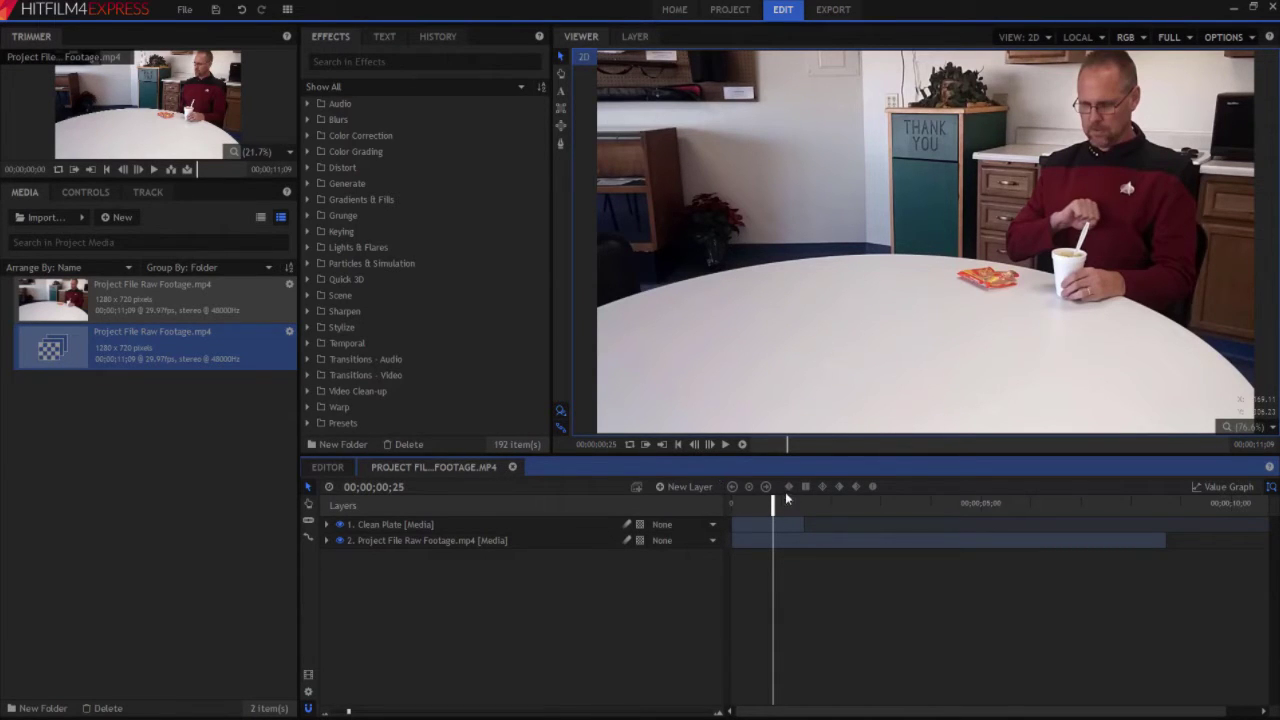
# Duplicate the footage layer and trim it to end at 00;00;04;00, where the bottle appears
pyautogui.moveTo(770, 505); pyautogui.dragTo(732, 503)
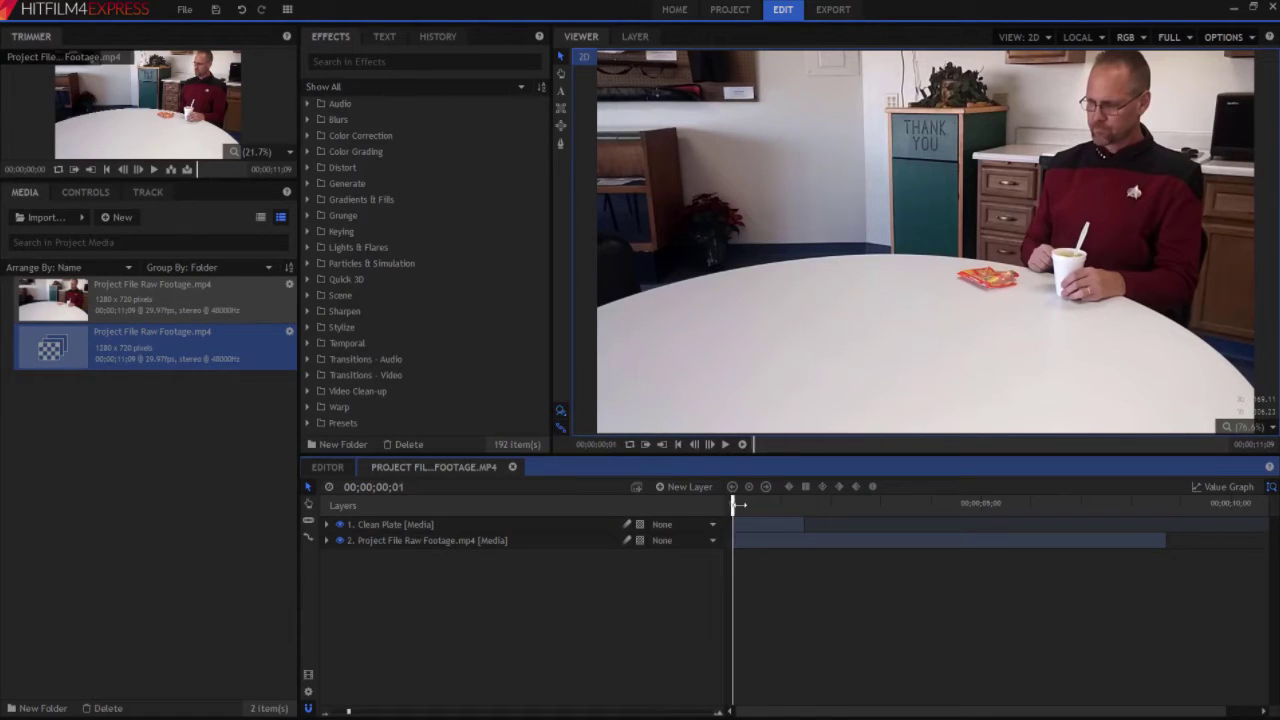
pyautogui.moveTo(732, 503); pyautogui.dragTo(931, 504)
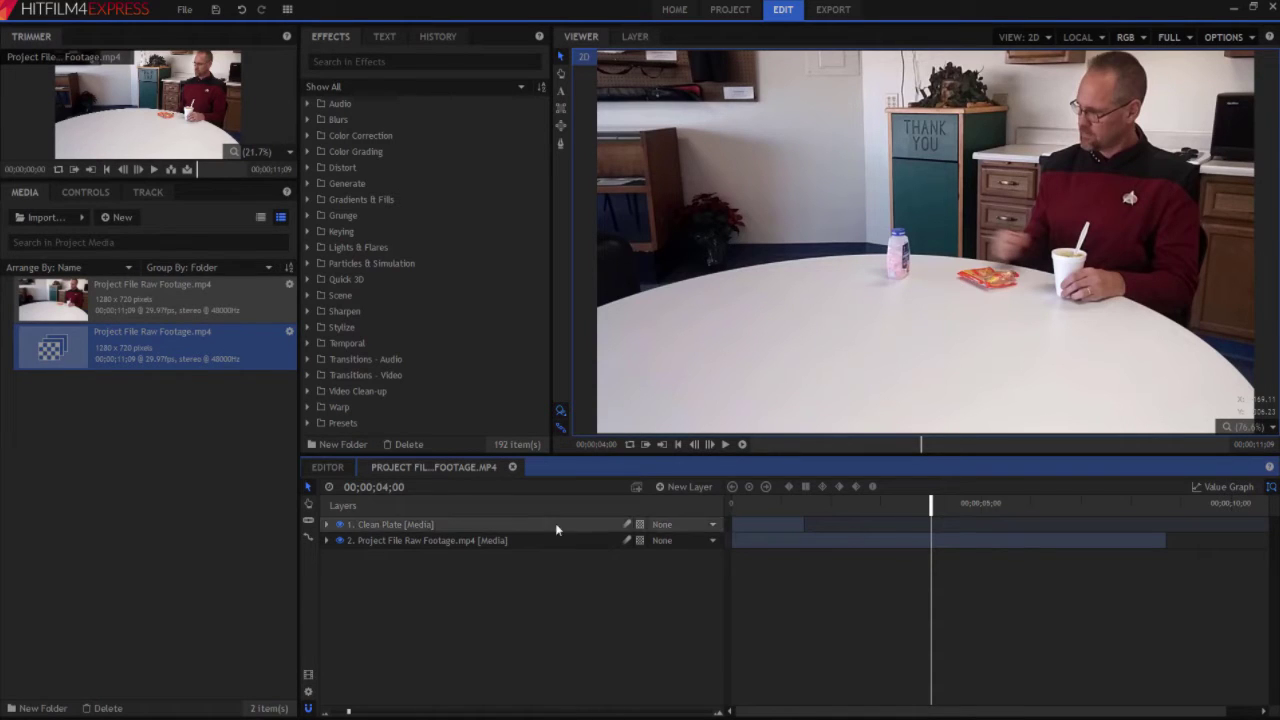
pyautogui.rightClick(449, 542)
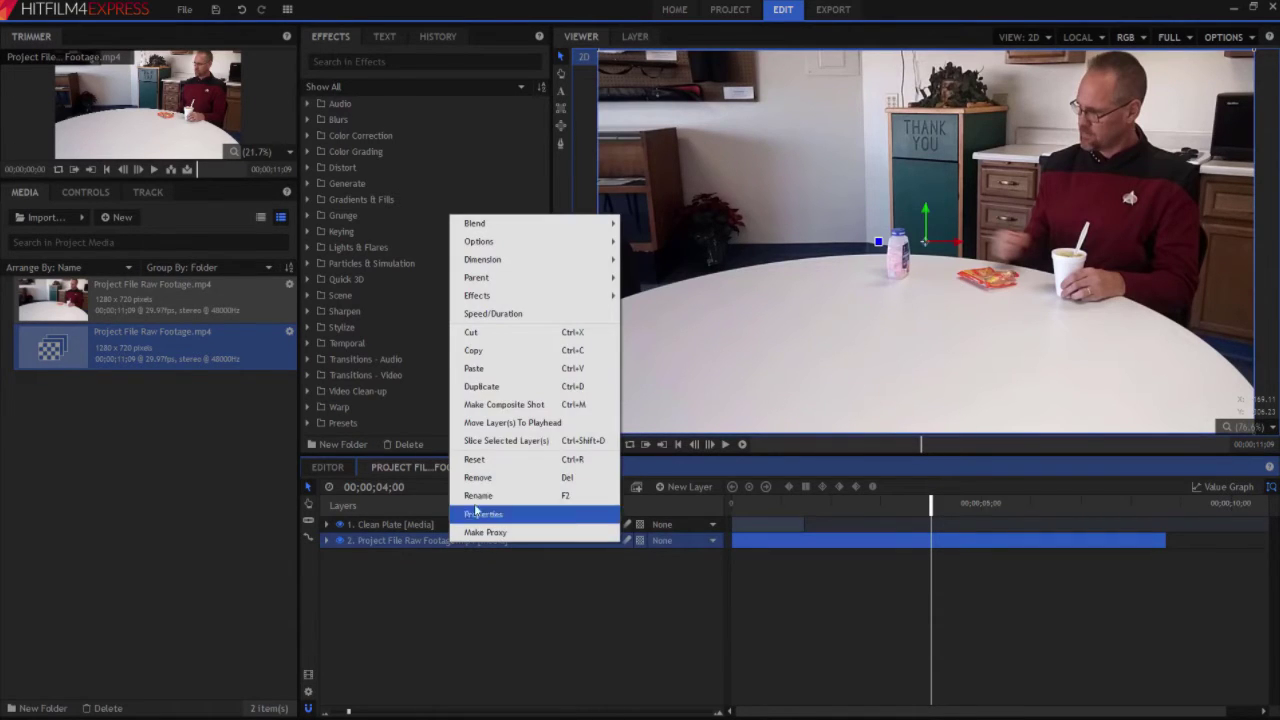
pyautogui.click(482, 386)
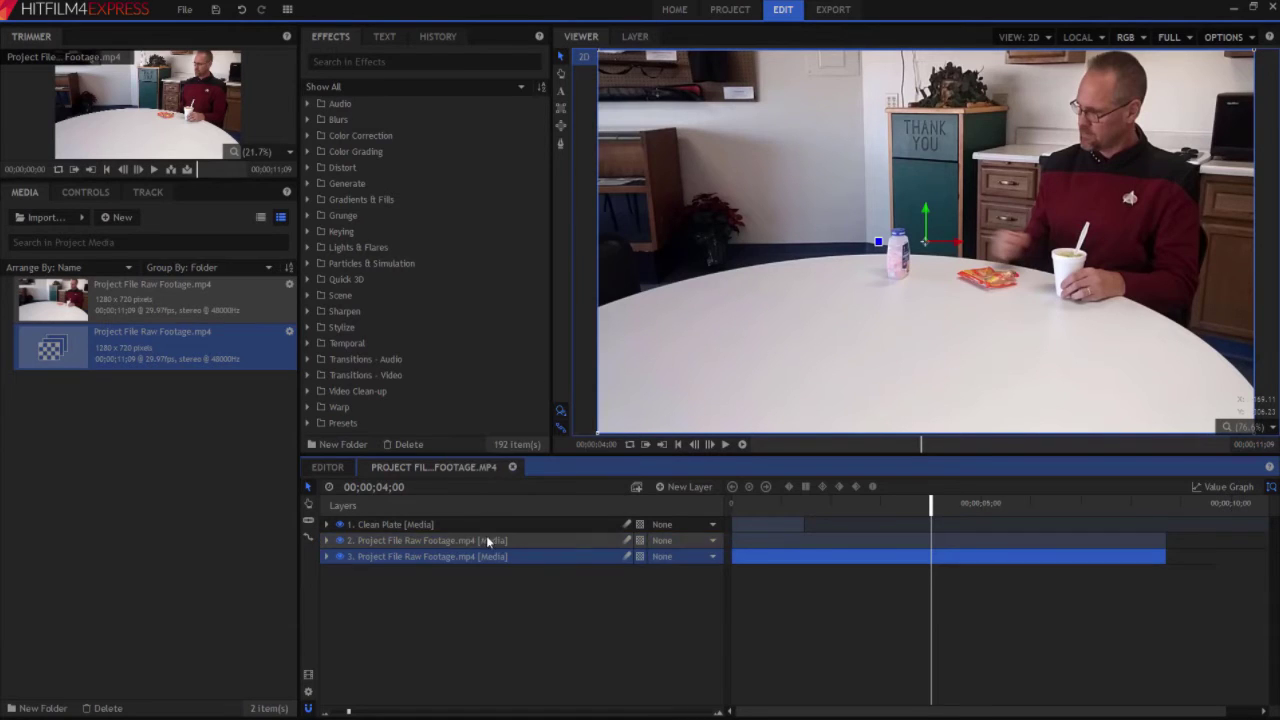
pyautogui.moveTo(1164, 540); pyautogui.dragTo(932, 540)
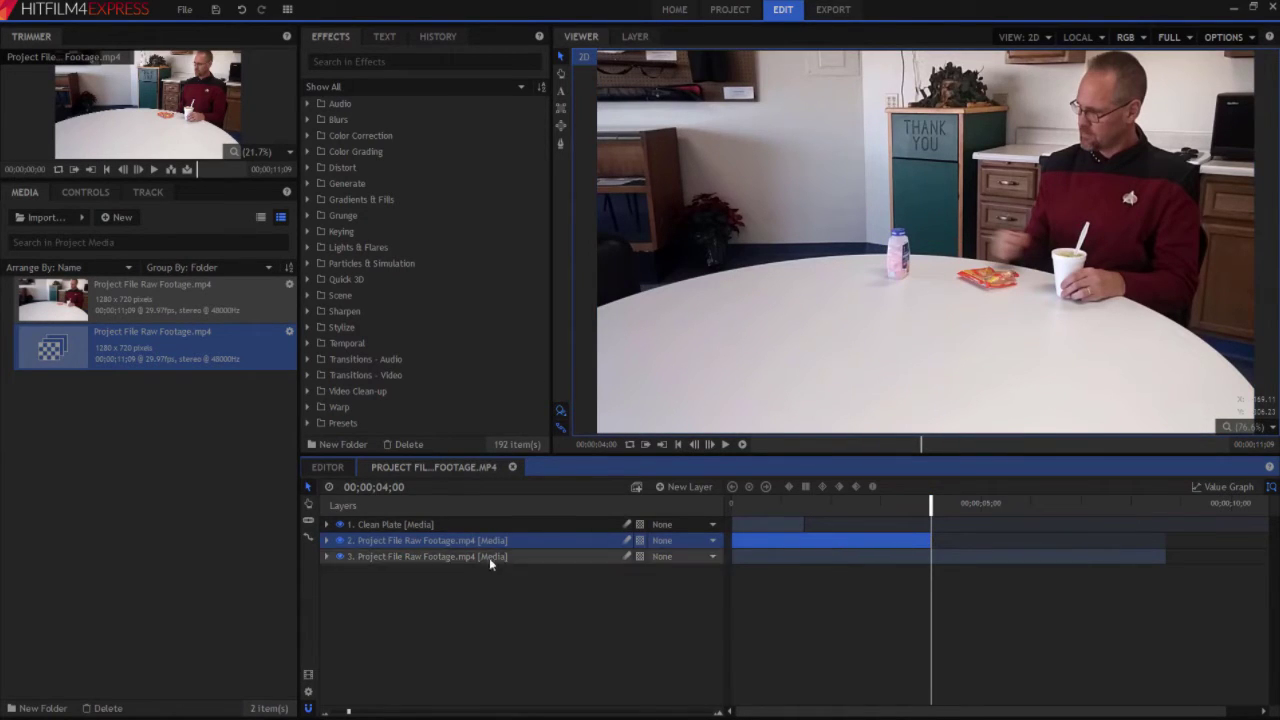
# Rename the middle layer to 'Transported Bottle'
pyautogui.doubleClick(455, 542)
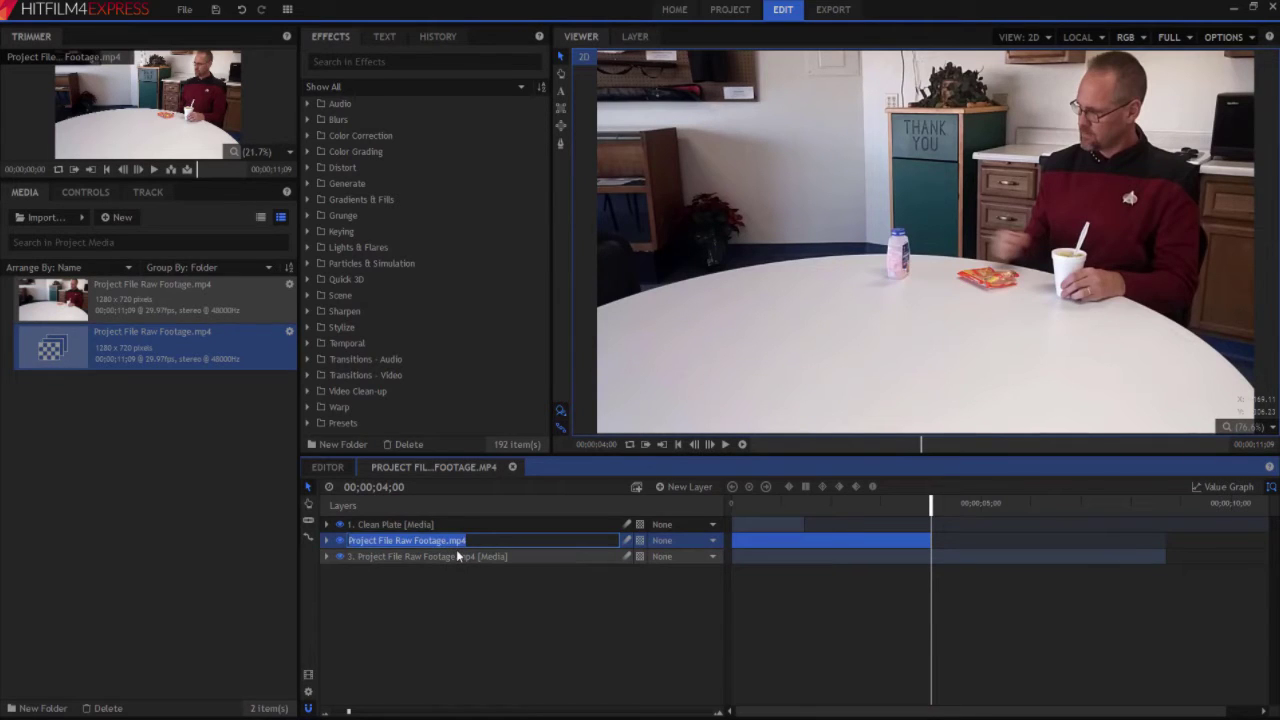
pyautogui.write('Tran')
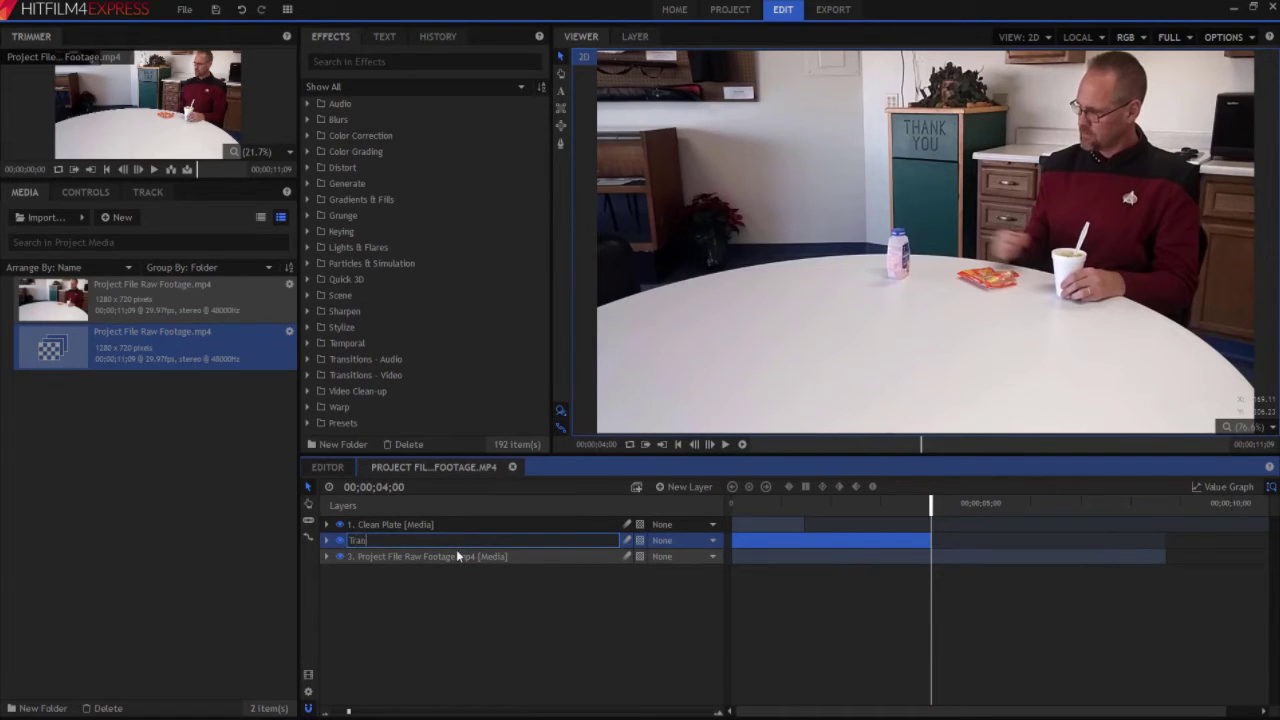
pyautogui.write('sported Bottle')
pyautogui.press('Return')
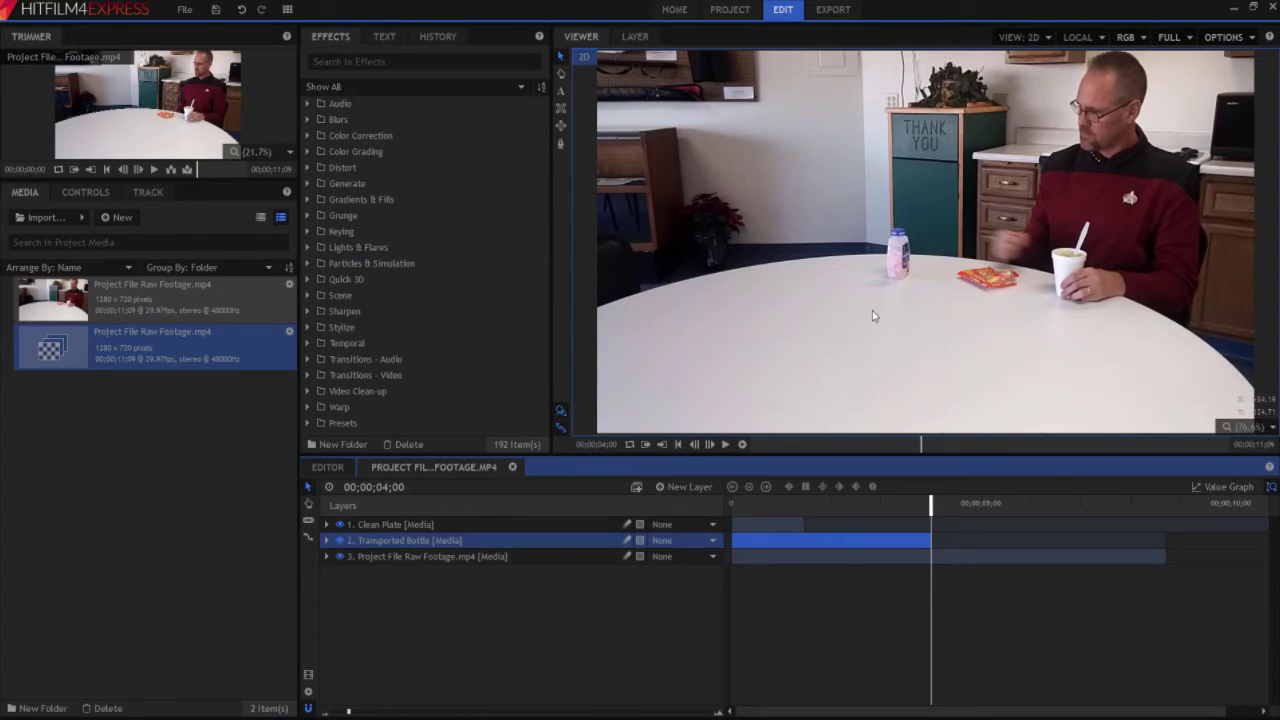
# At 02;11, zoom in and trace a polygon mask up the bottle's left side and cap
pyautogui.scroll(6, 900, 265)
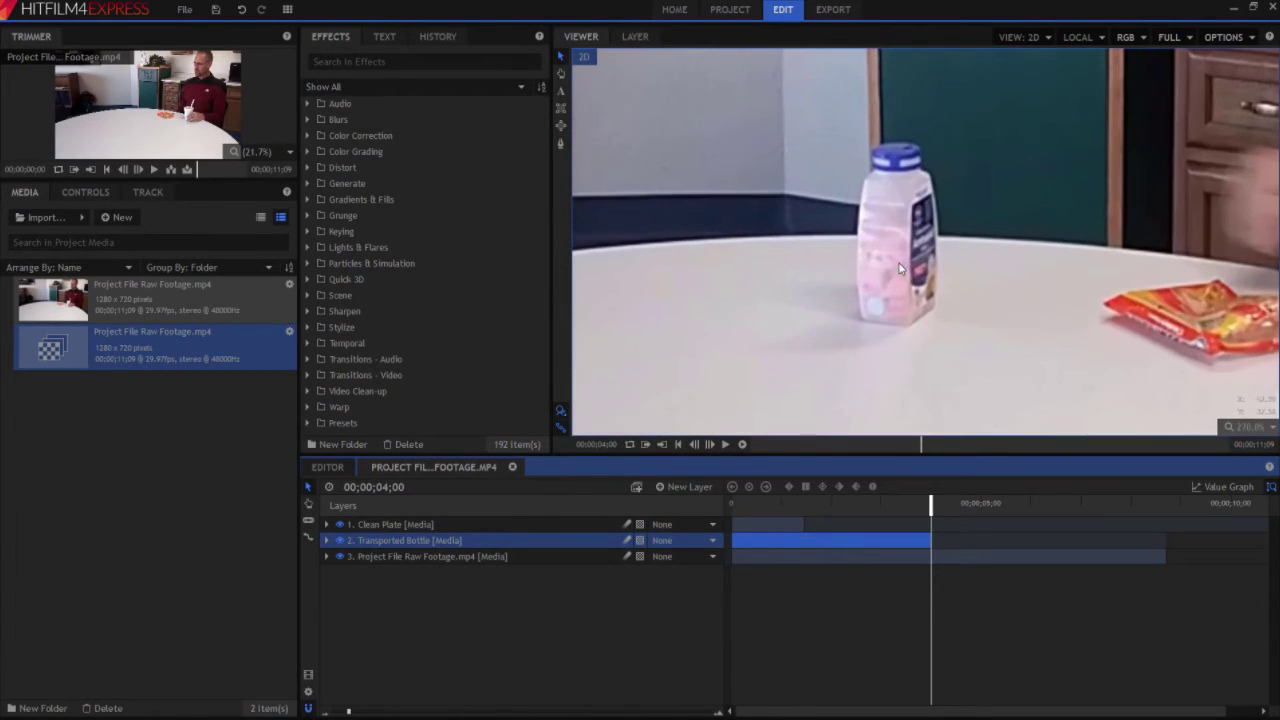
pyautogui.click(562, 145)
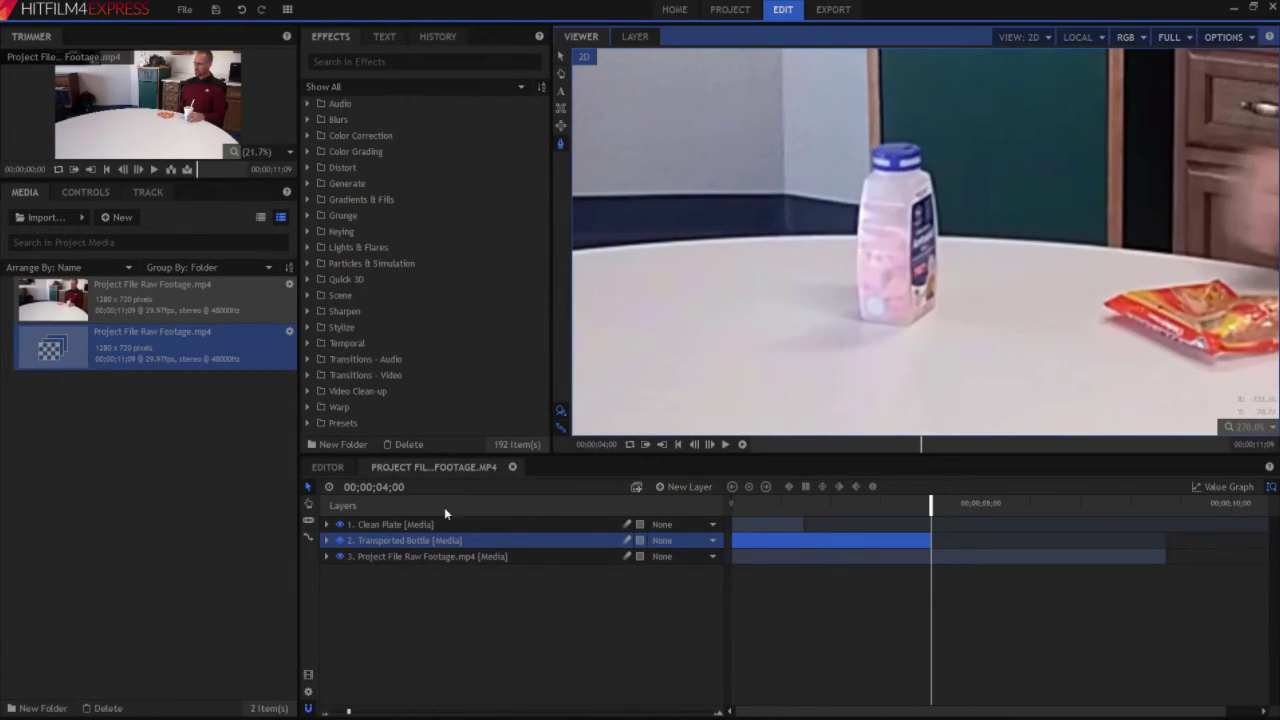
pyautogui.moveTo(836, 505); pyautogui.dragTo(850, 505)
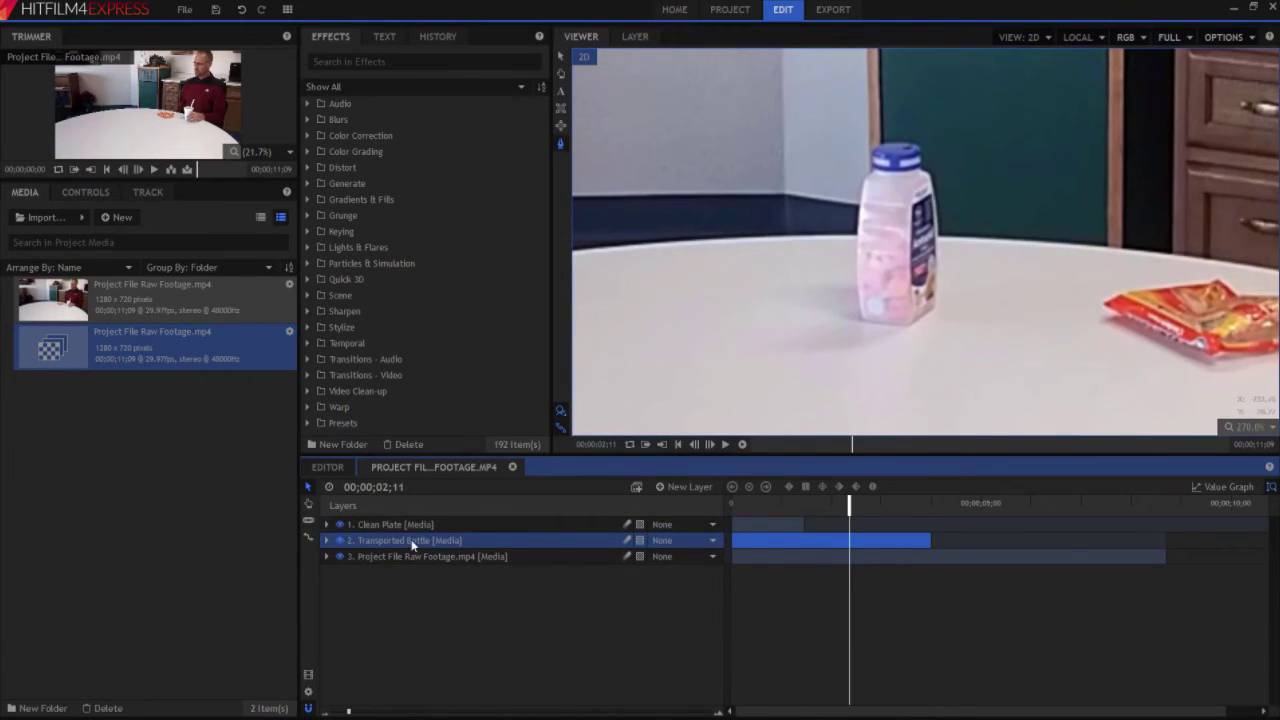
pyautogui.click(862, 318)
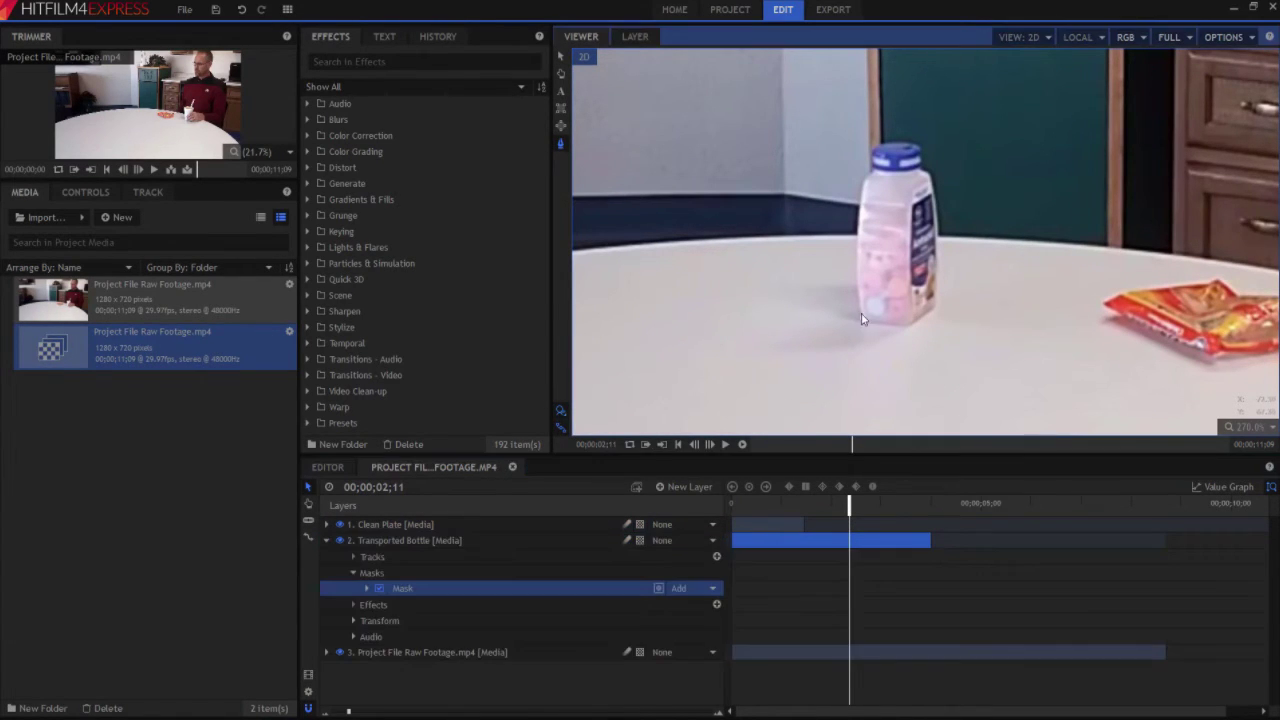
pyautogui.click(857, 256)
pyautogui.click(861, 204)
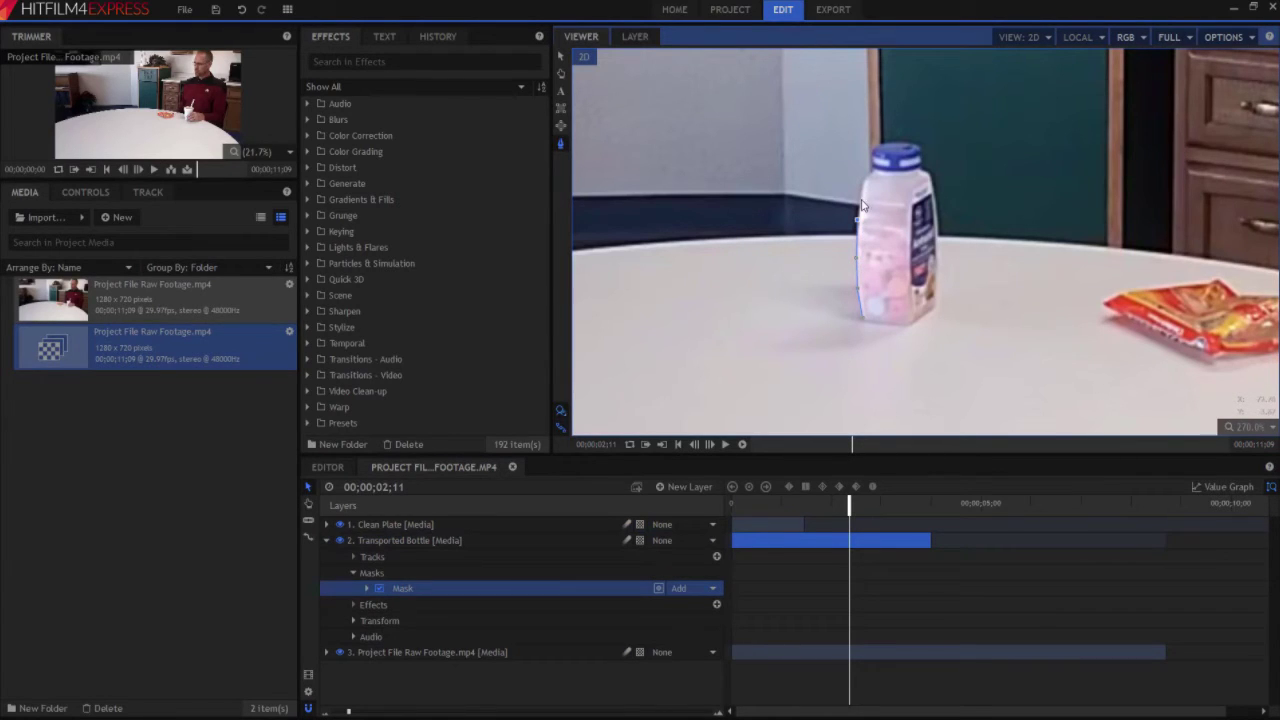
pyautogui.click(890, 142)
pyautogui.click(907, 143)
pyautogui.click(920, 151)
pyautogui.click(921, 166)
# Close the outline down the bottle's right side and bottom, then hide the raw footage layer
pyautogui.click(928, 177)
pyautogui.click(934, 201)
pyautogui.click(938, 231)
pyautogui.click(939, 289)
pyautogui.click(935, 308)
pyautogui.click(911, 327)
pyautogui.click(885, 326)
pyautogui.click(865, 320)
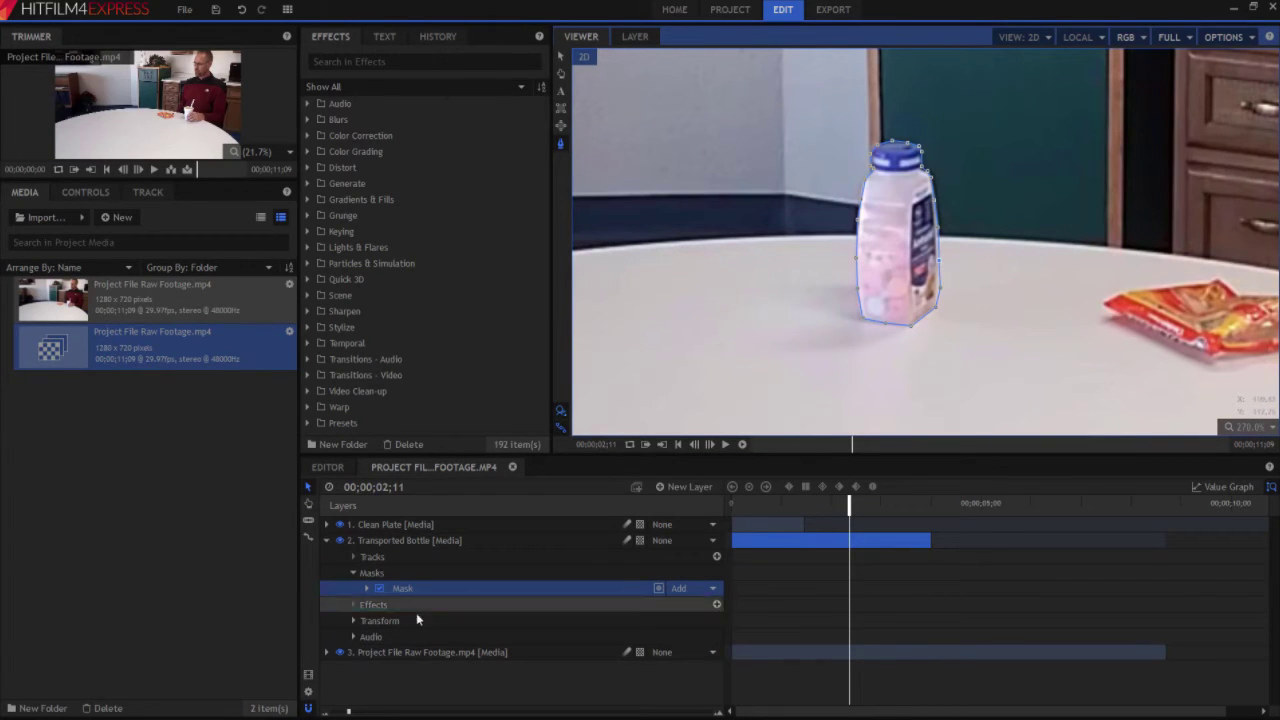
pyautogui.click(339, 654)
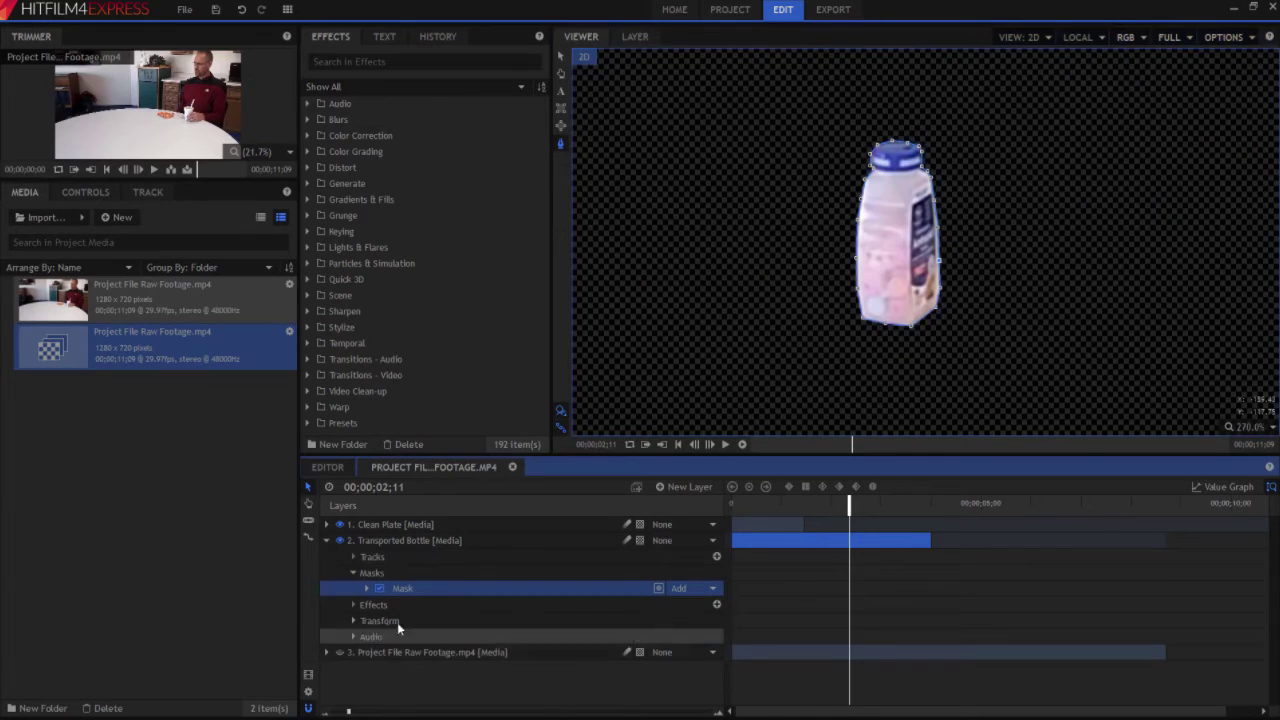
# Scale the viewer to fit, switch to the Select tool, deselect, and show the raw footage layer
pyautogui.click(1253, 429)
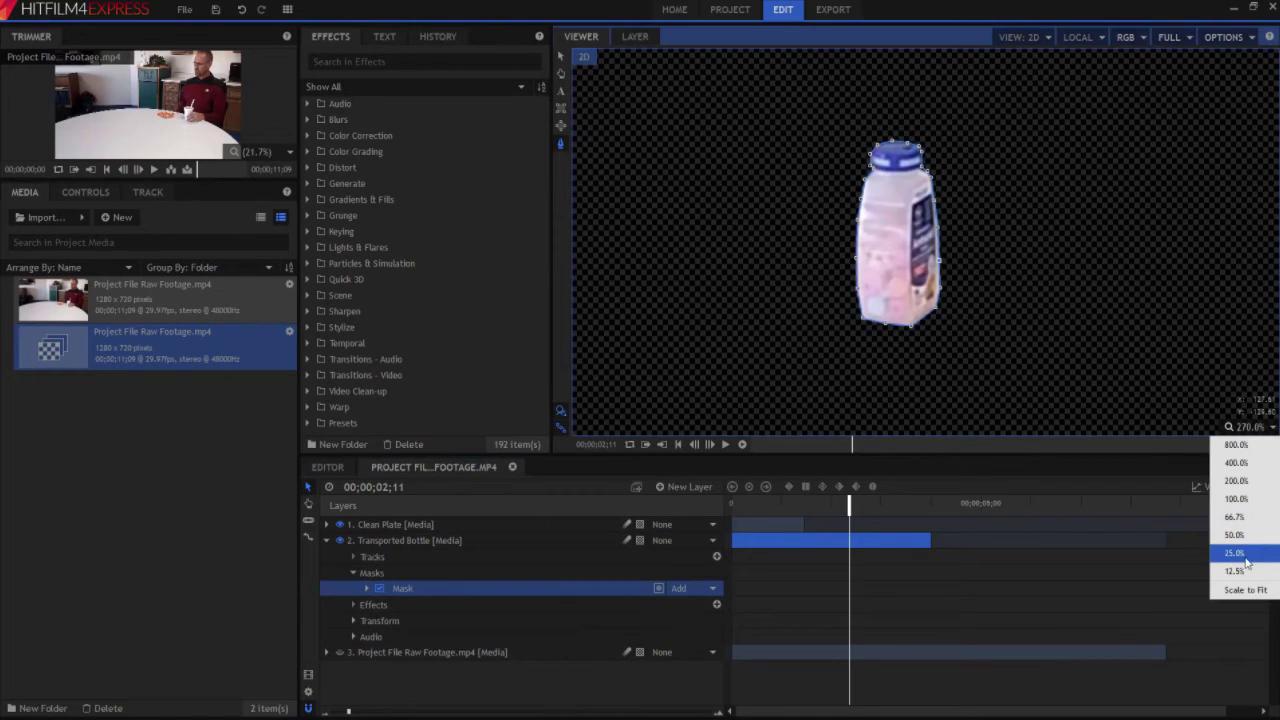
pyautogui.click(1241, 588)
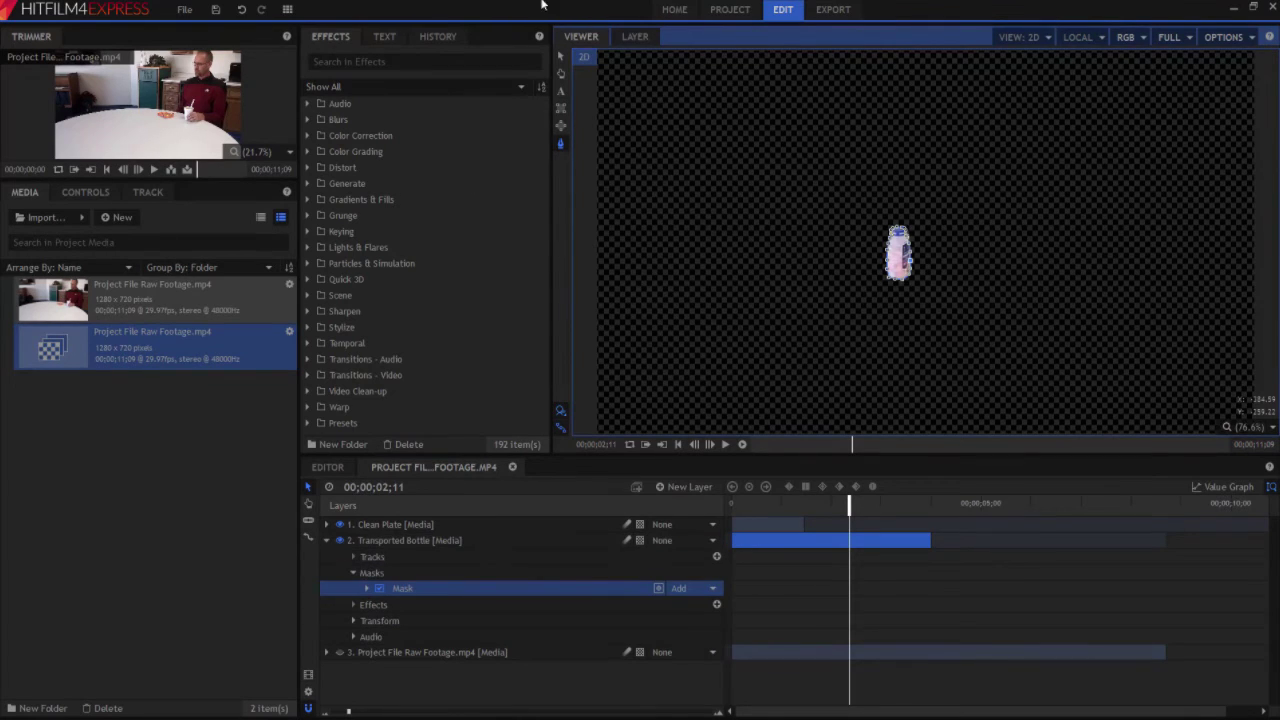
pyautogui.click(561, 57)
pyautogui.click(507, 680)
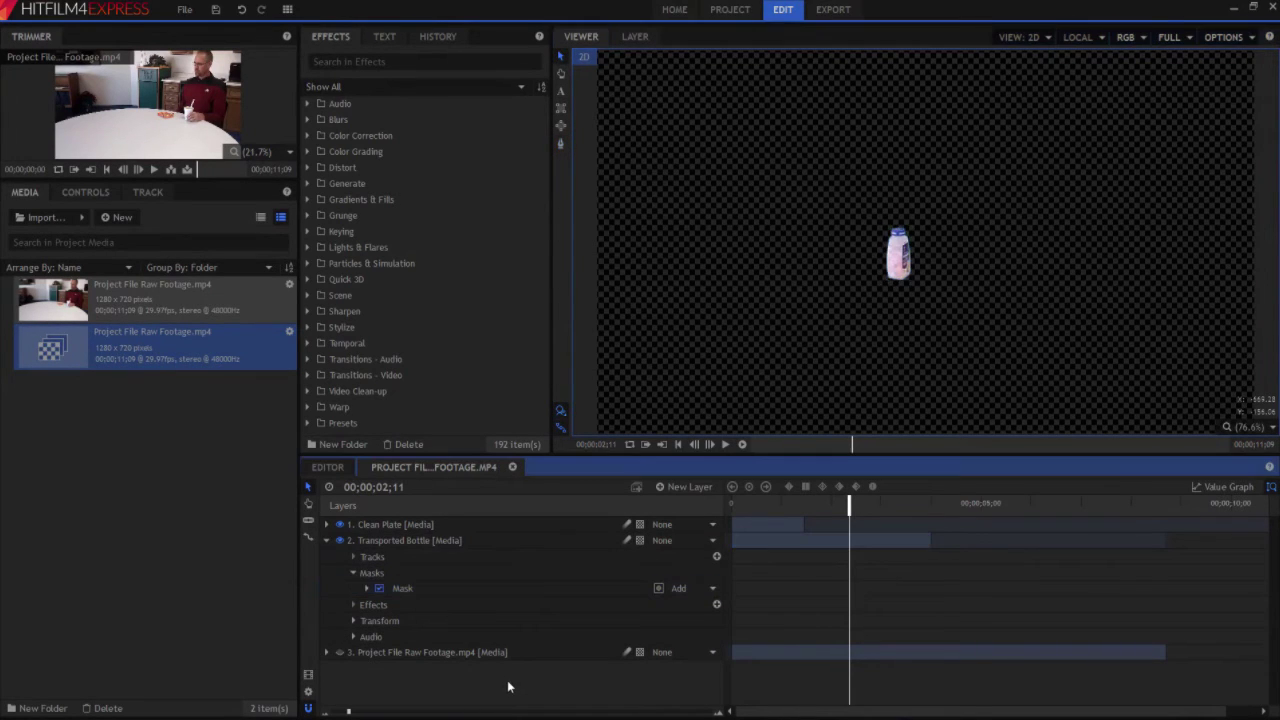
pyautogui.click(340, 652)
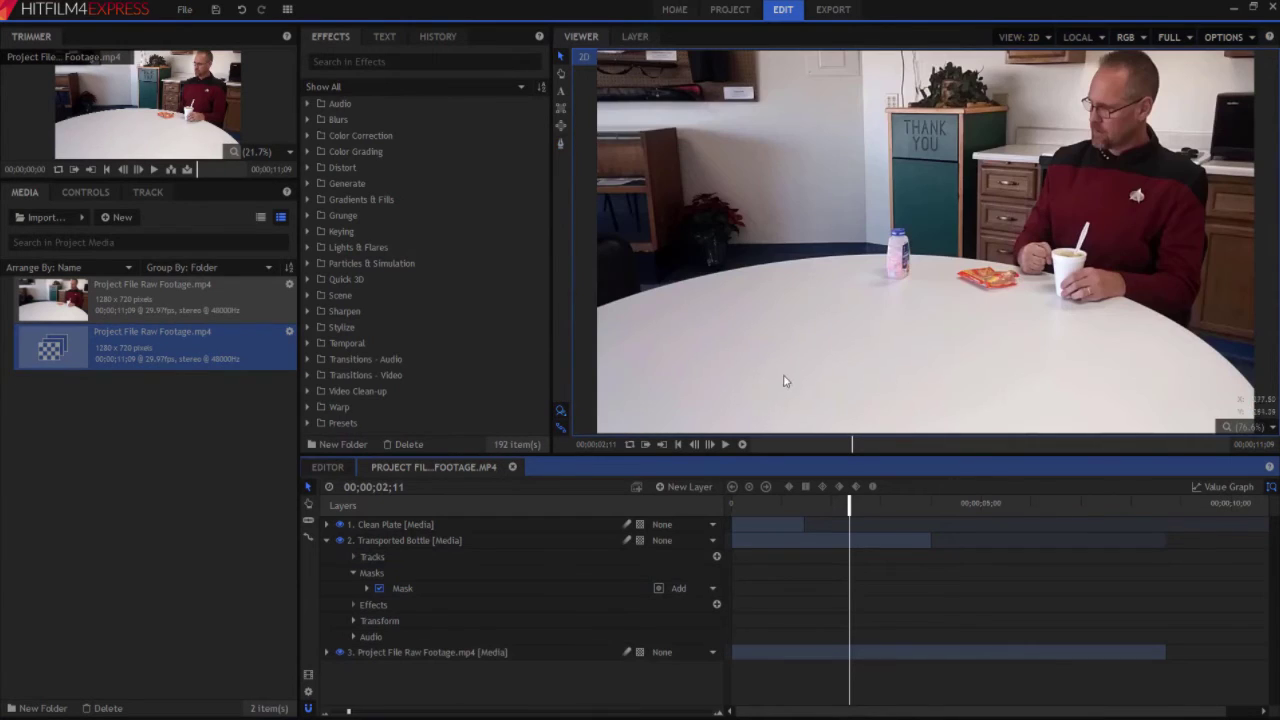
# Apply the Grain effect to Transported Bottle with Amount 200 and Monochrome enabled
pyautogui.click(360, 61)
pyautogui.write('grain')
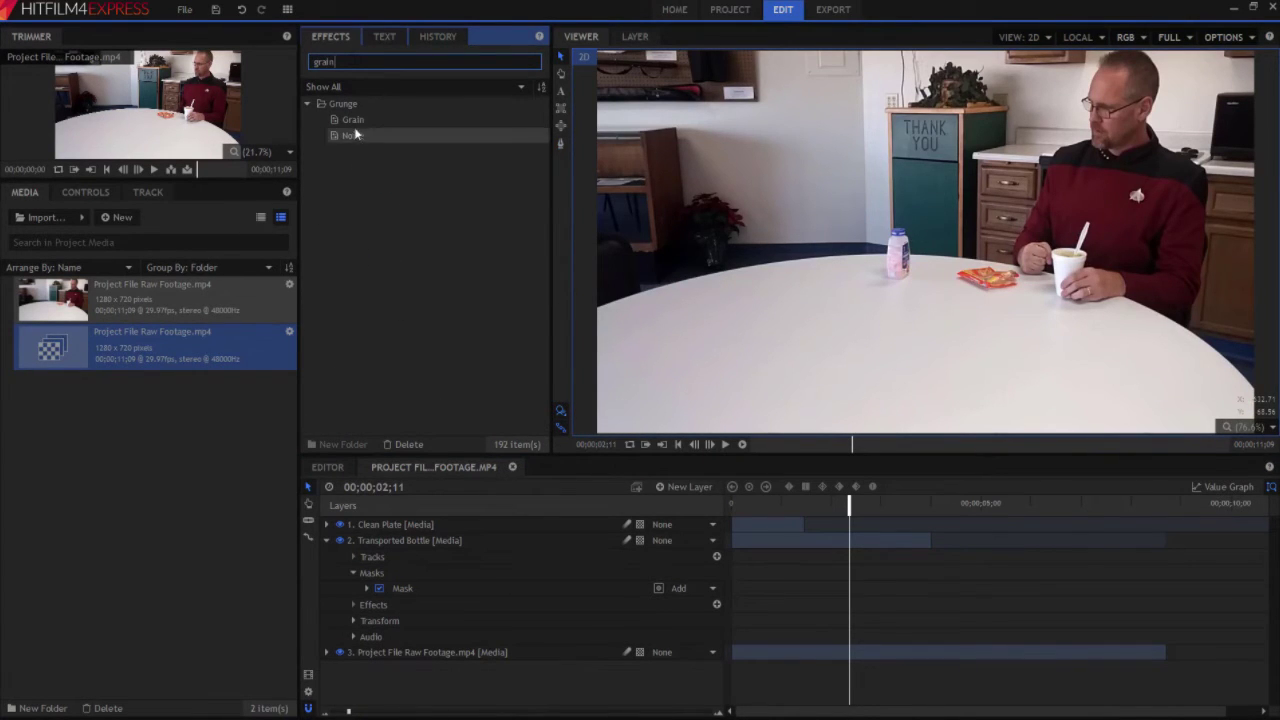
pyautogui.moveTo(353, 120); pyautogui.dragTo(380, 546)
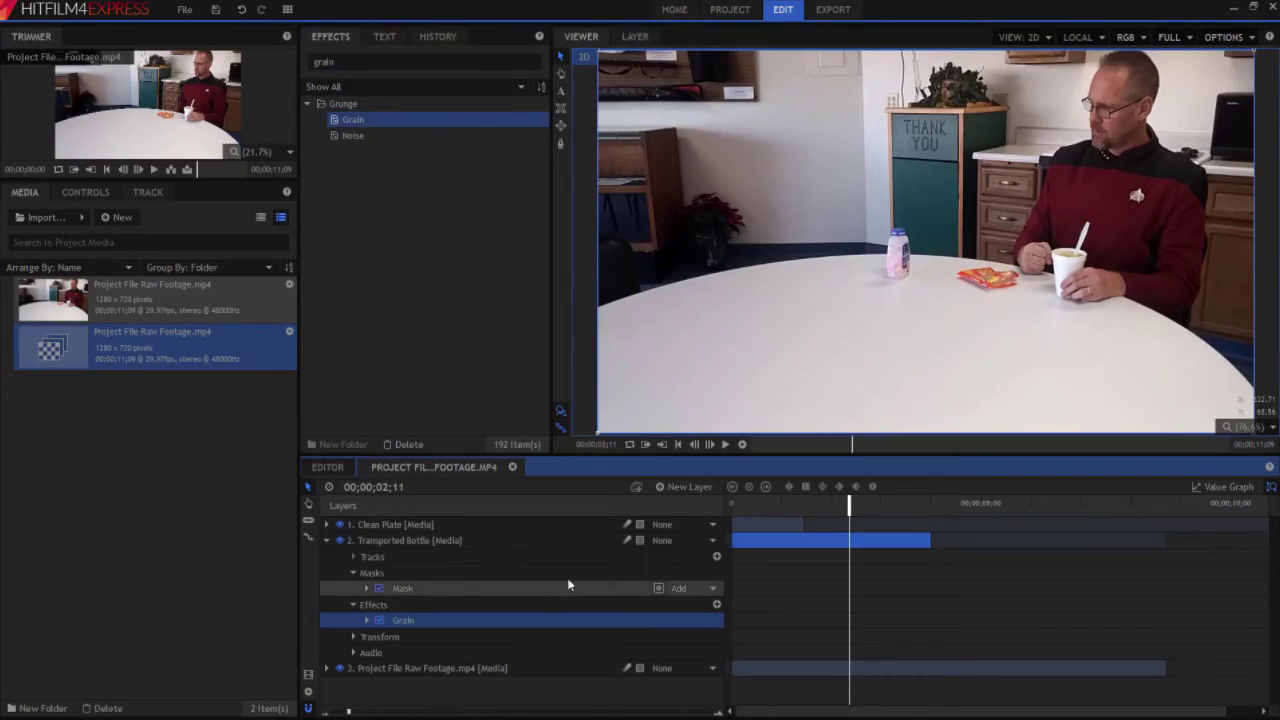
pyautogui.click(367, 620)
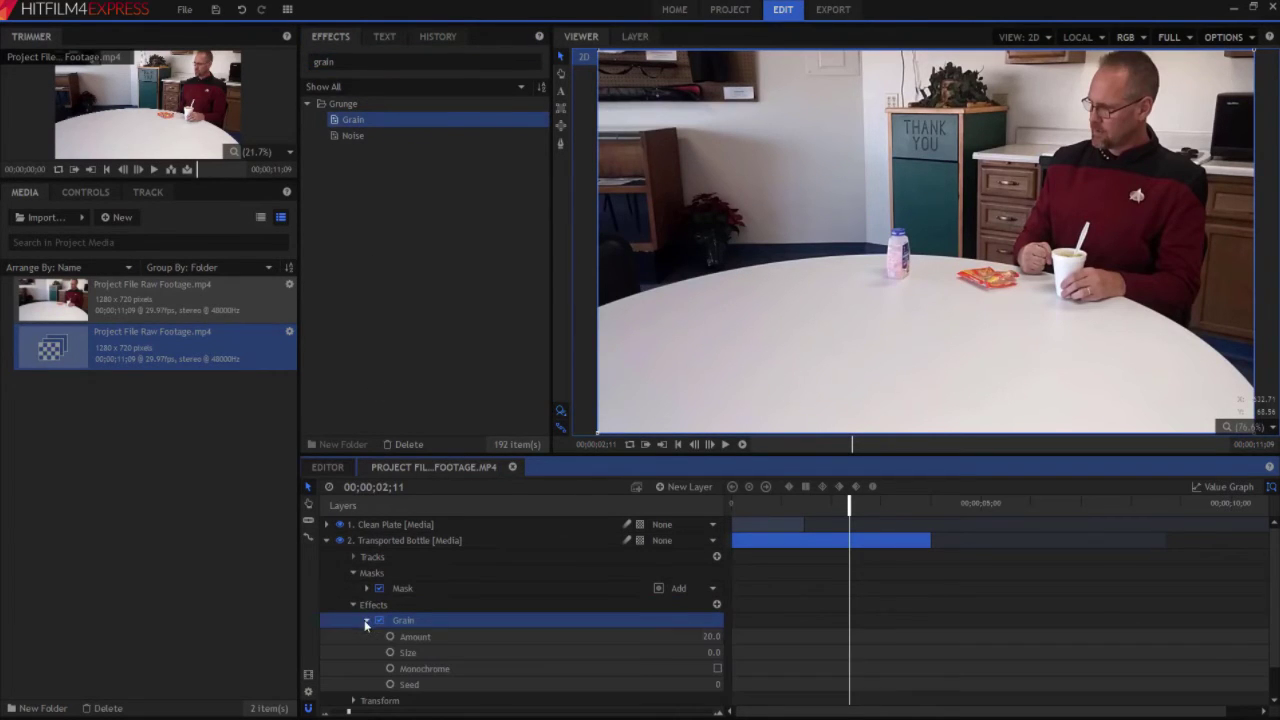
pyautogui.click(710, 636)
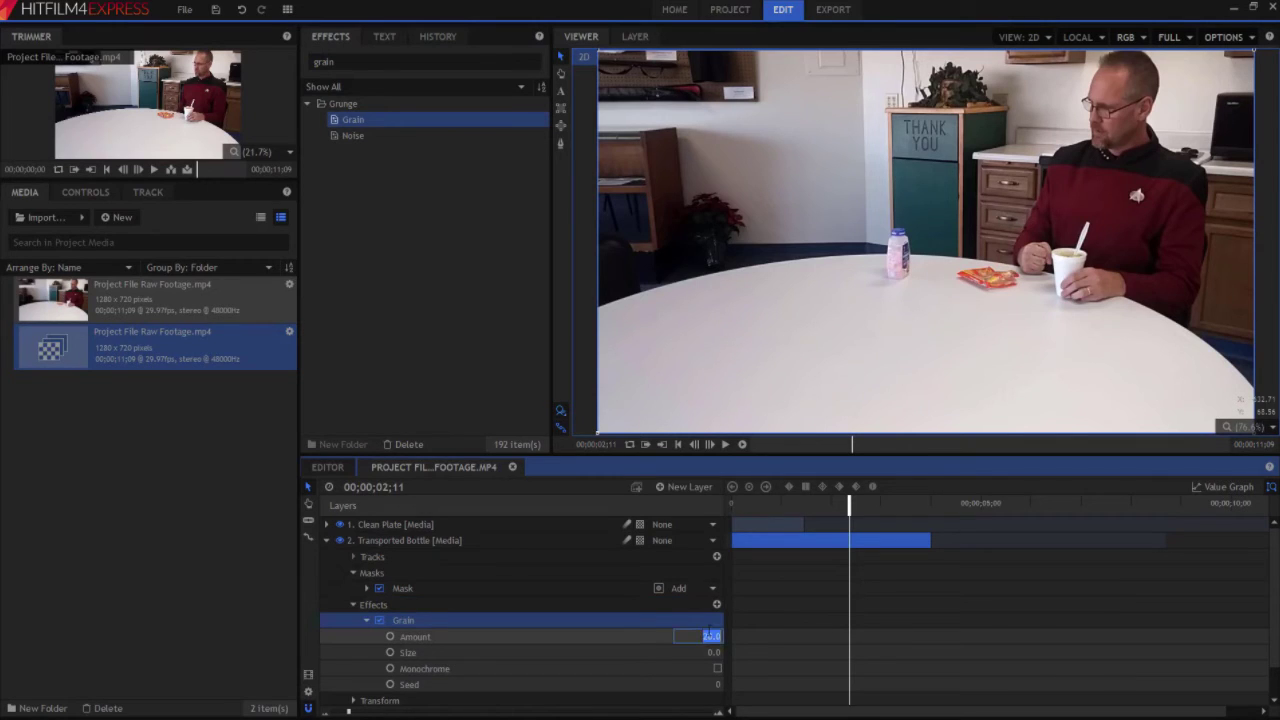
pyautogui.write('20')
pyautogui.press('Return')
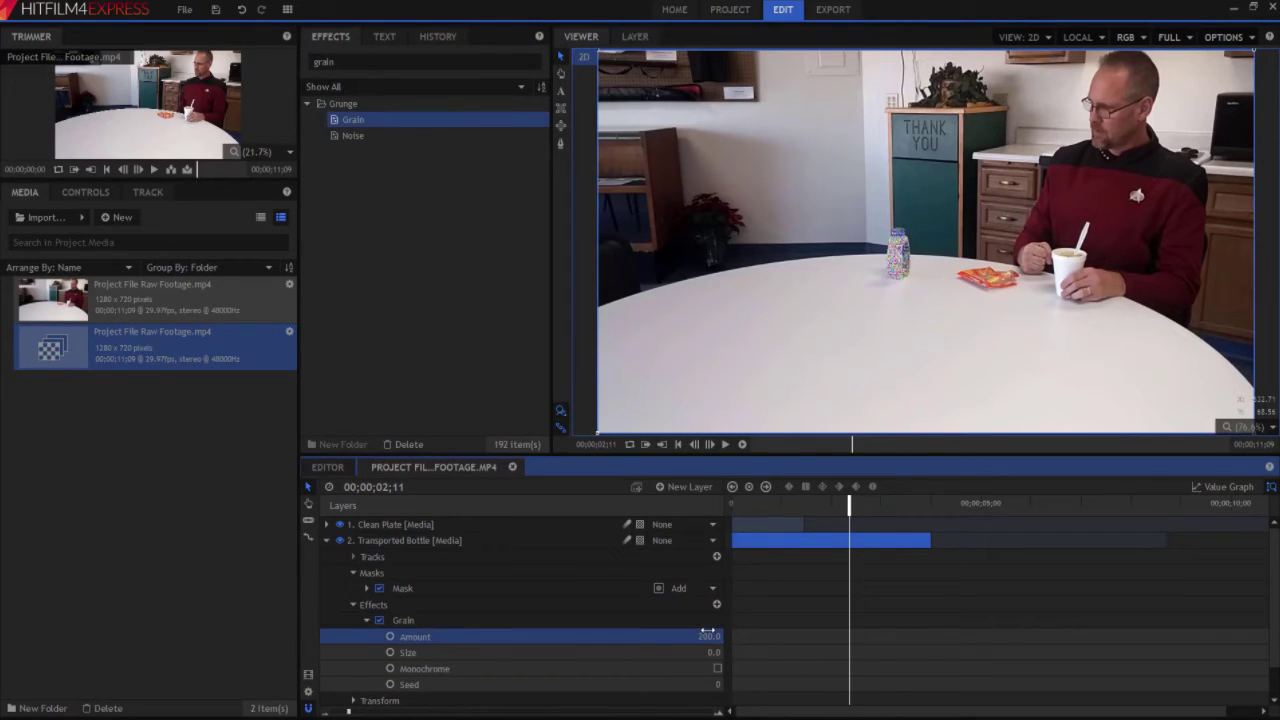
pyautogui.click(718, 669)
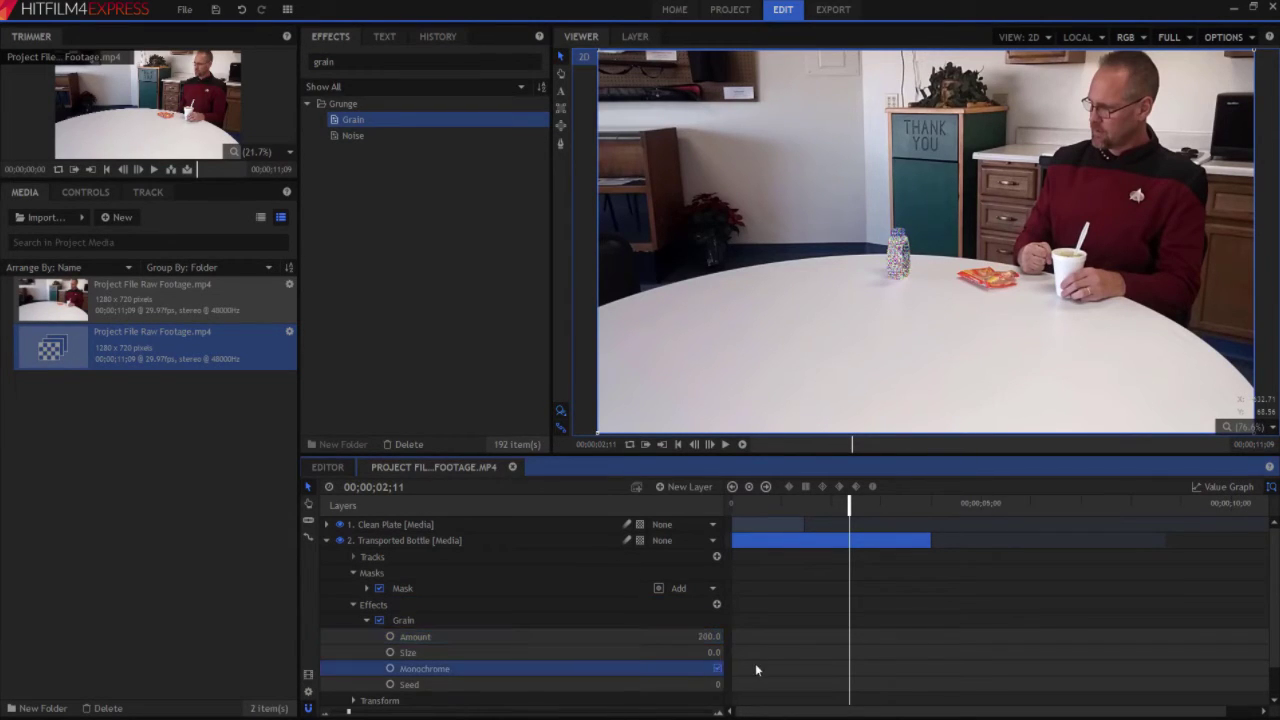
# Preview the grainy bottle, collapse the layer, and park near 00;00;00;15
pyautogui.click(803, 514)
pyautogui.click(725, 444)
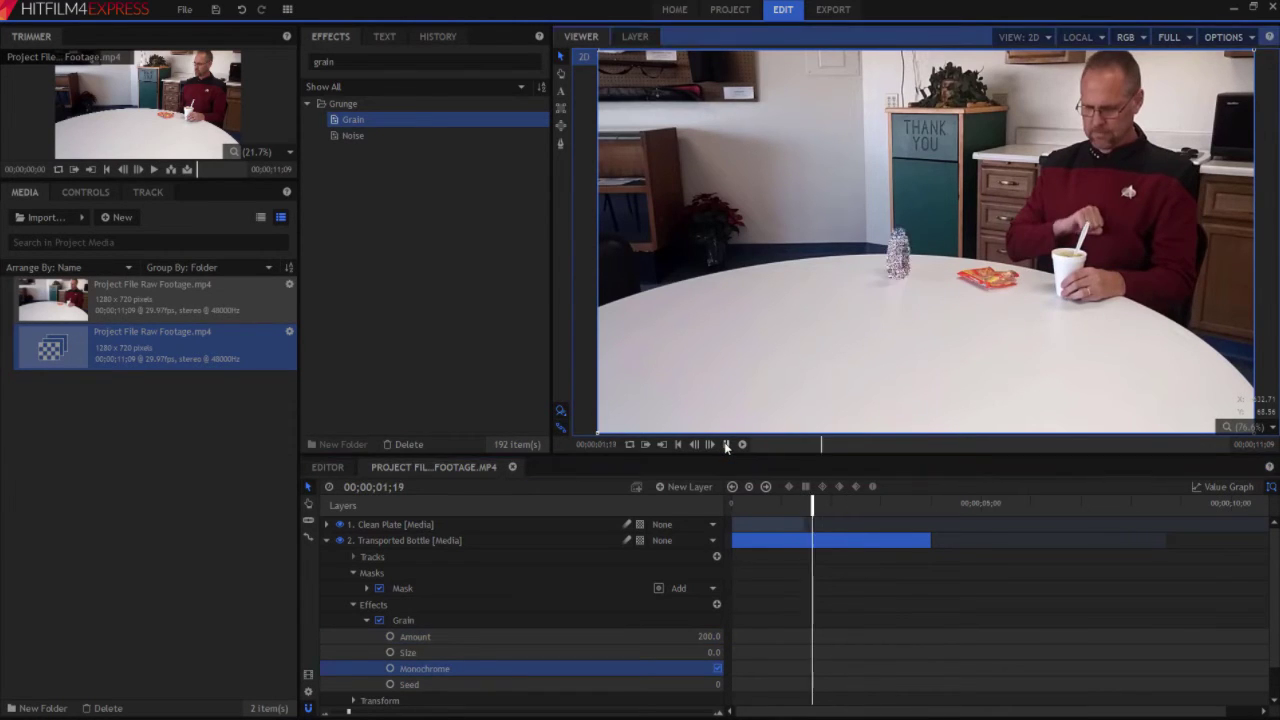
pyautogui.click(727, 444)
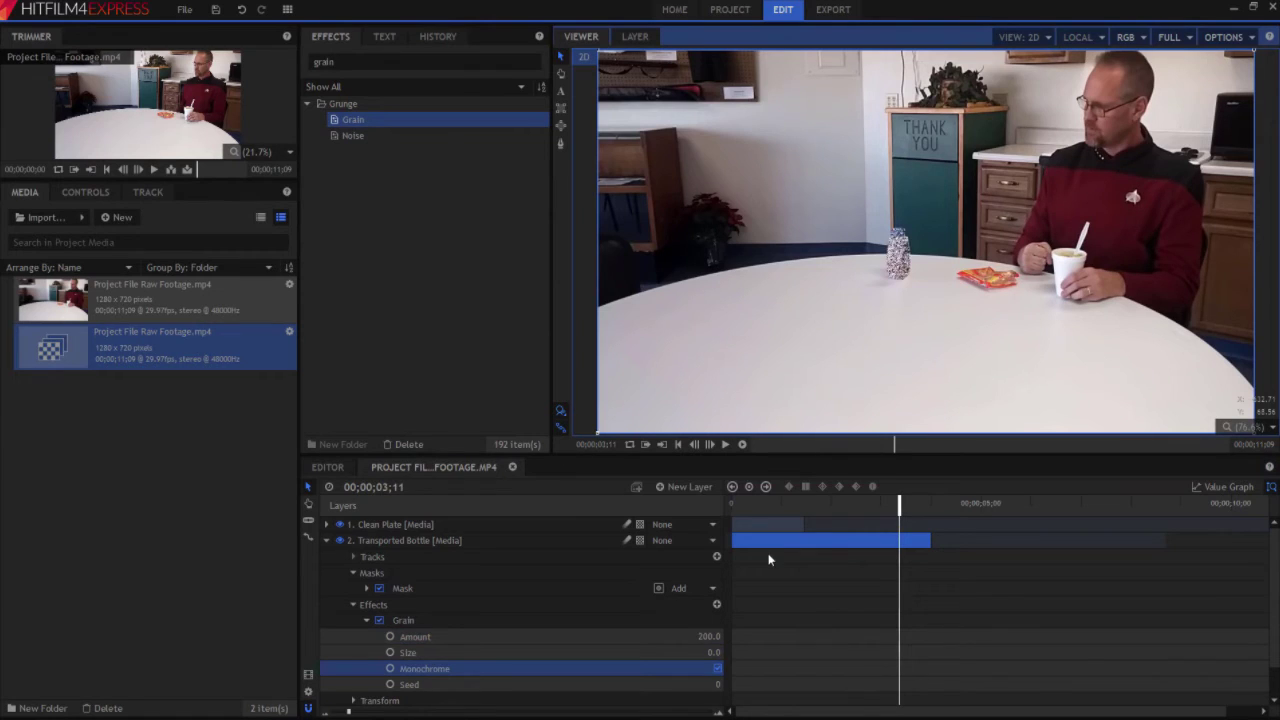
pyautogui.click(326, 540)
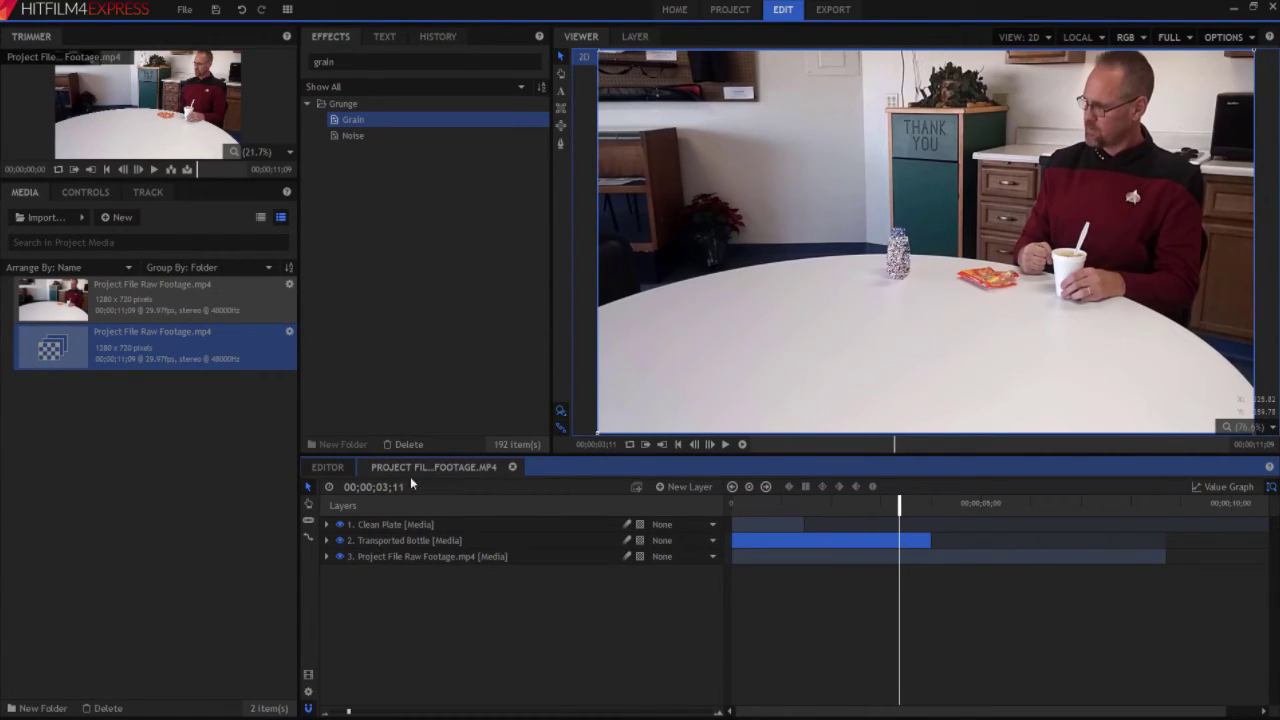
pyautogui.click(752, 505)
pyautogui.press('Right')
pyautogui.press('Right')
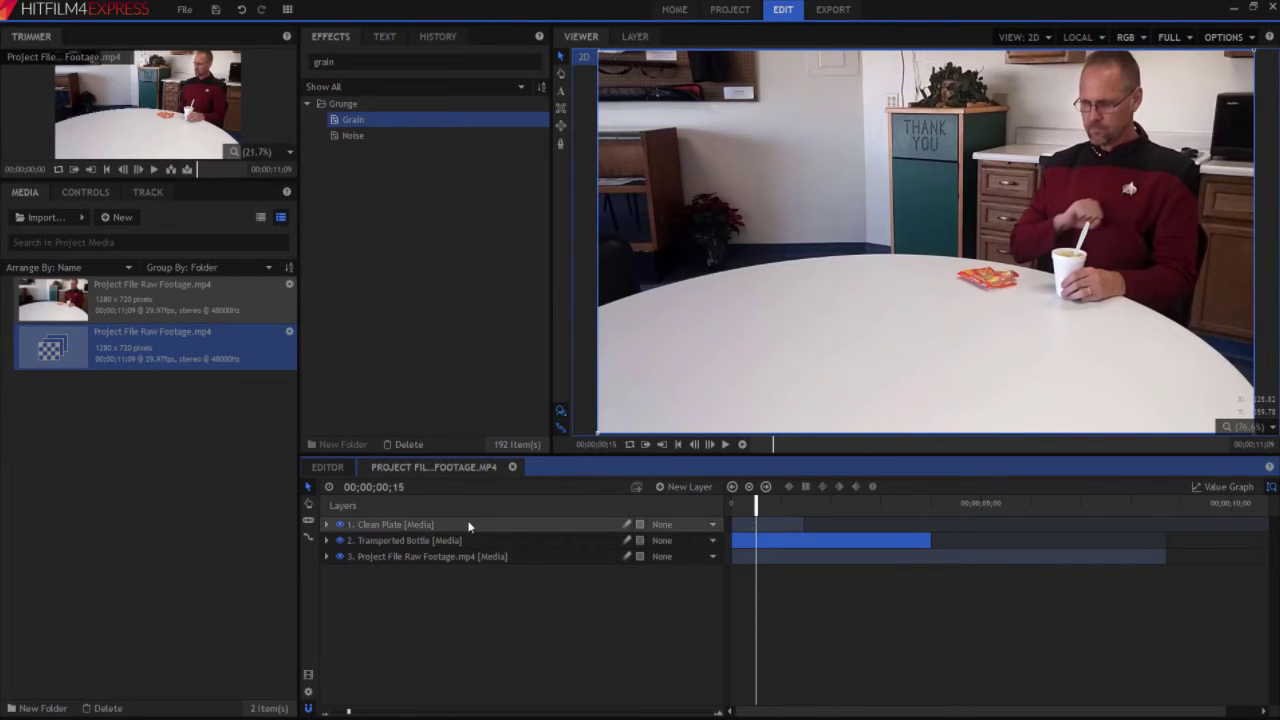
# Keyframe Clean Plate opacity from 100% at 00;00;00;15 to 0% at 00;00;01;00
pyautogui.click(326, 525)
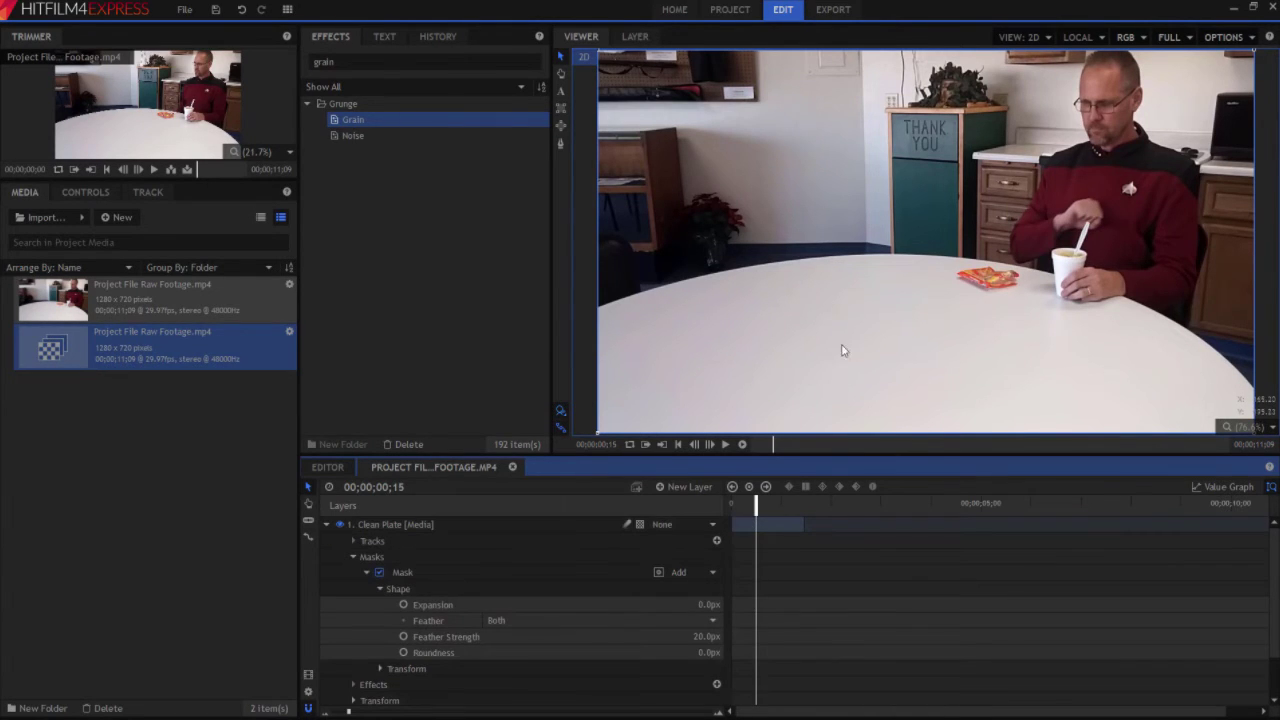
pyautogui.click(354, 557)
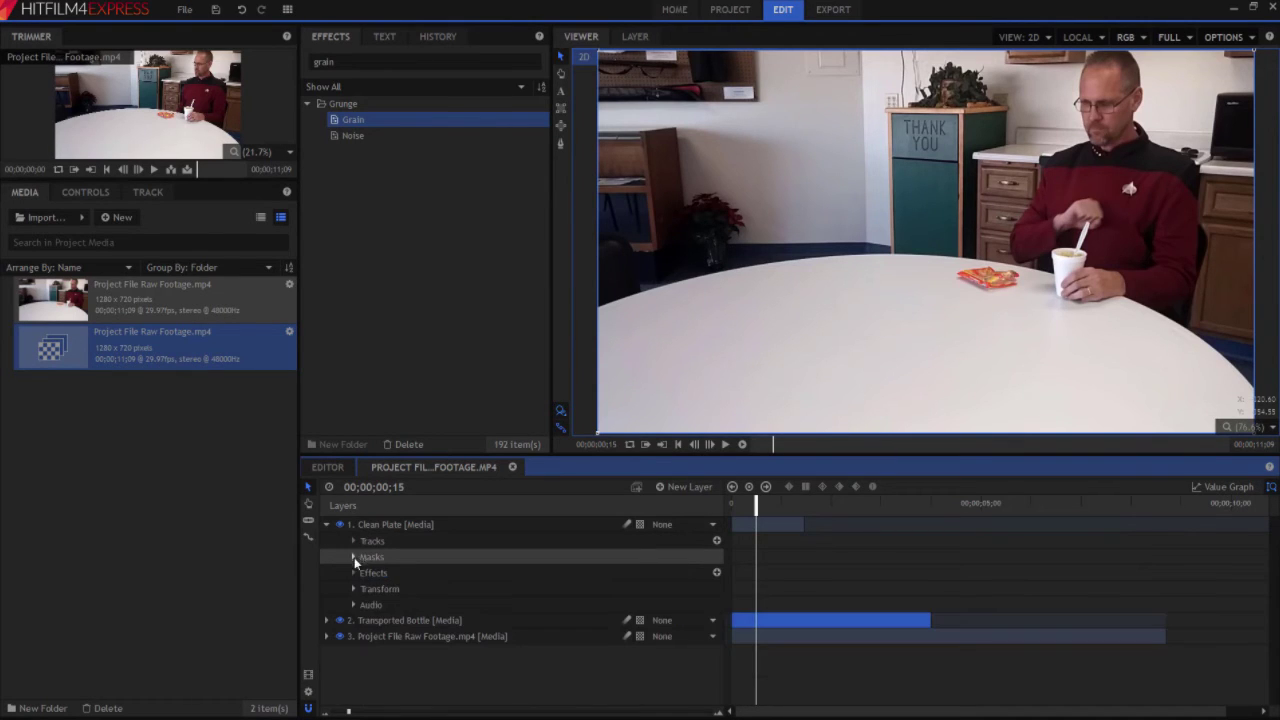
pyautogui.click(353, 589)
pyautogui.click(376, 605)
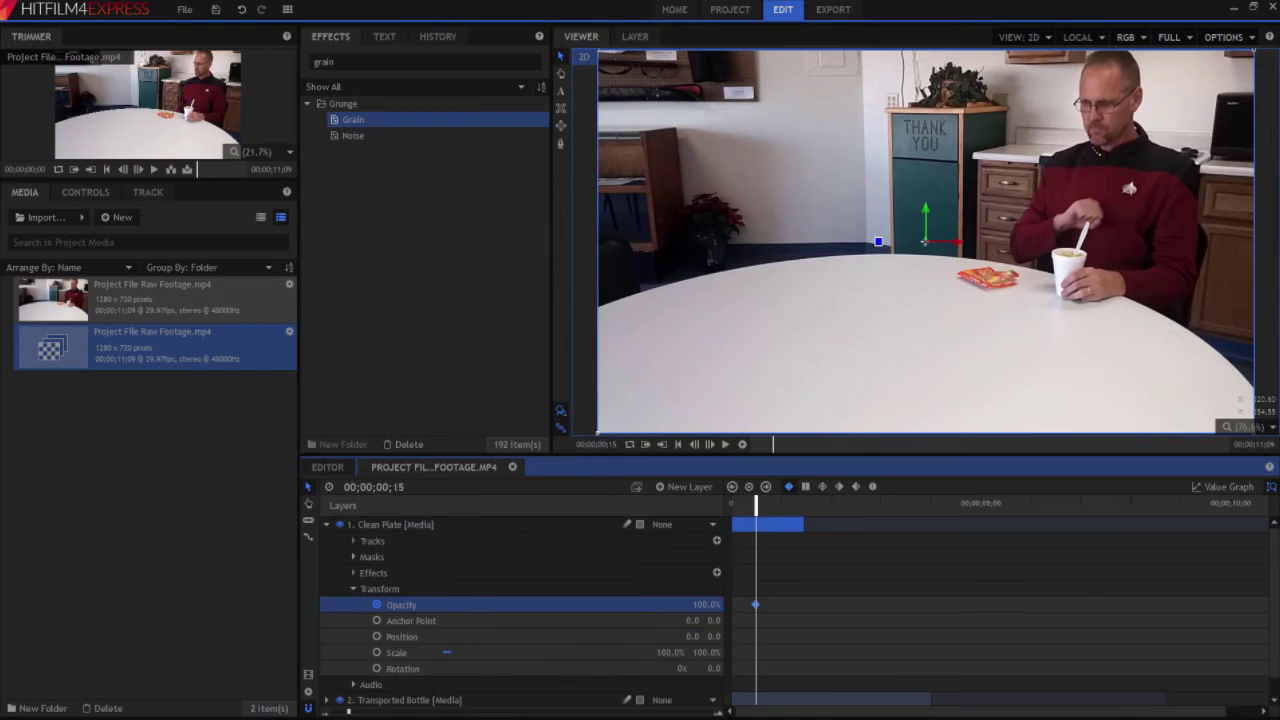
pyautogui.click(417, 489)
pyautogui.write('100')
pyautogui.press('Return')
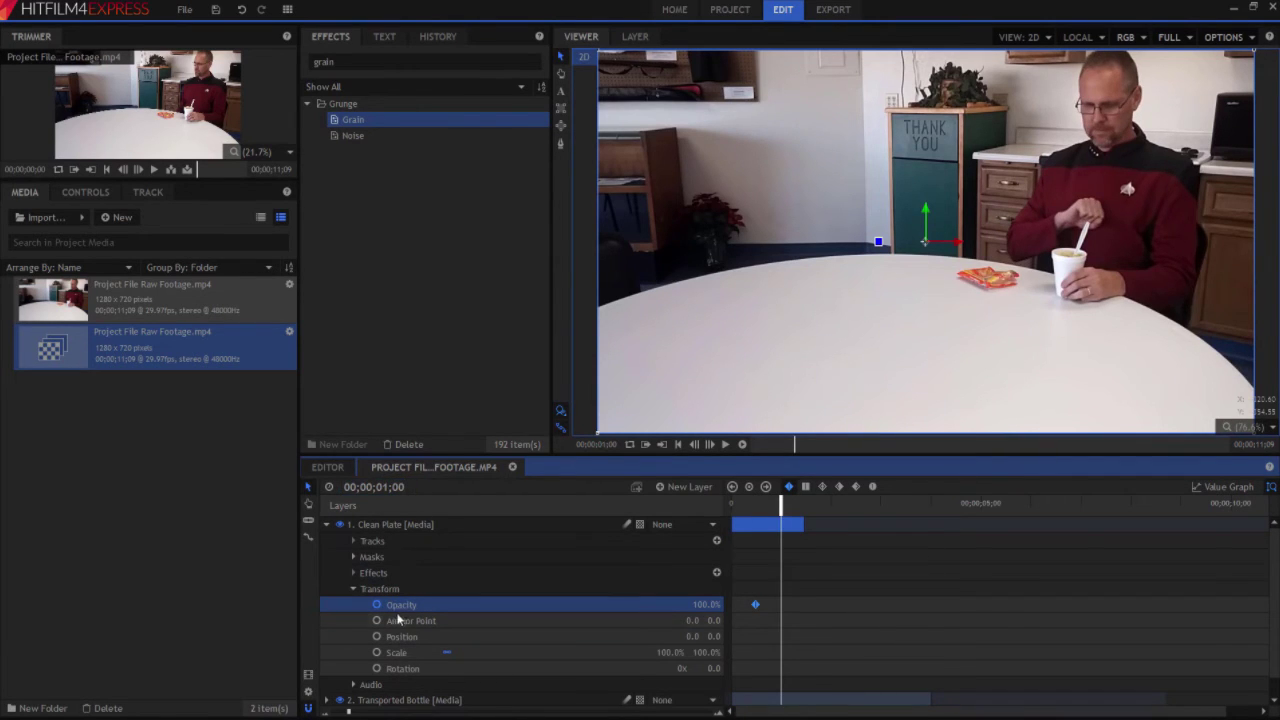
pyautogui.moveTo(706, 604); pyautogui.dragTo(650, 604)
# Check the fade and shorten the Clean Plate clip to end after it
pyautogui.moveTo(779, 522); pyautogui.dragTo(808, 509)
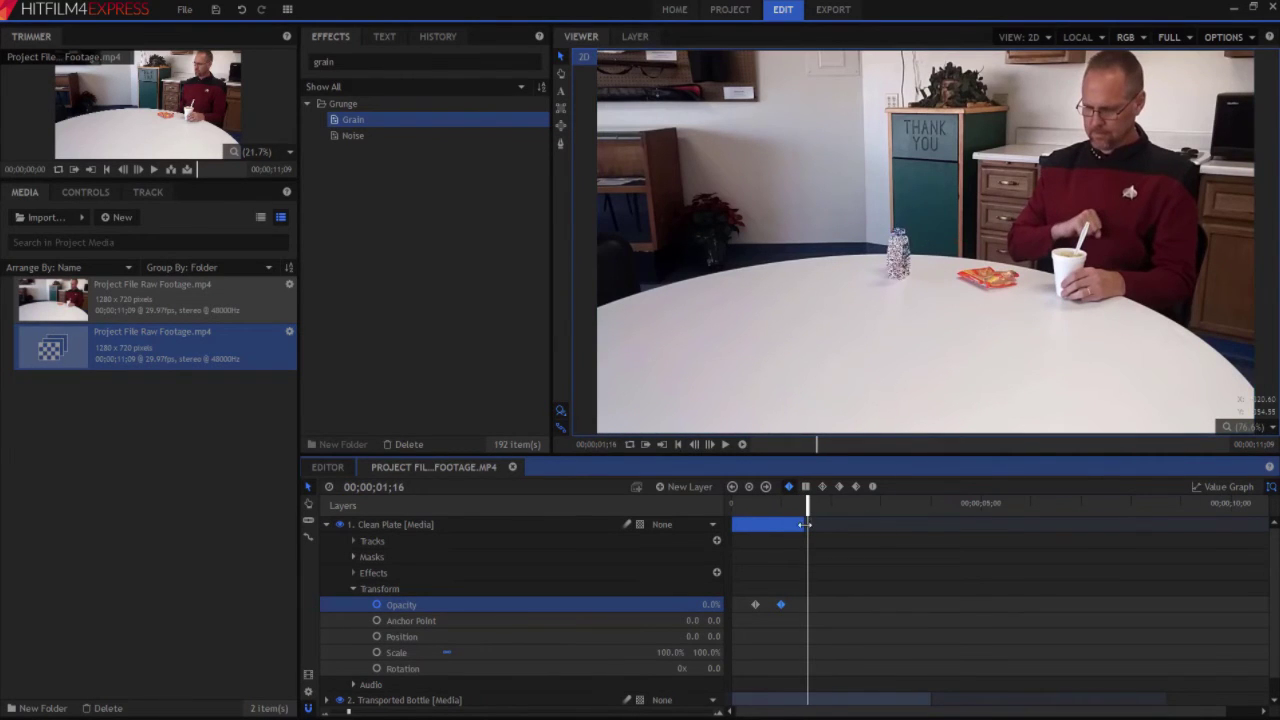
pyautogui.click(807, 521)
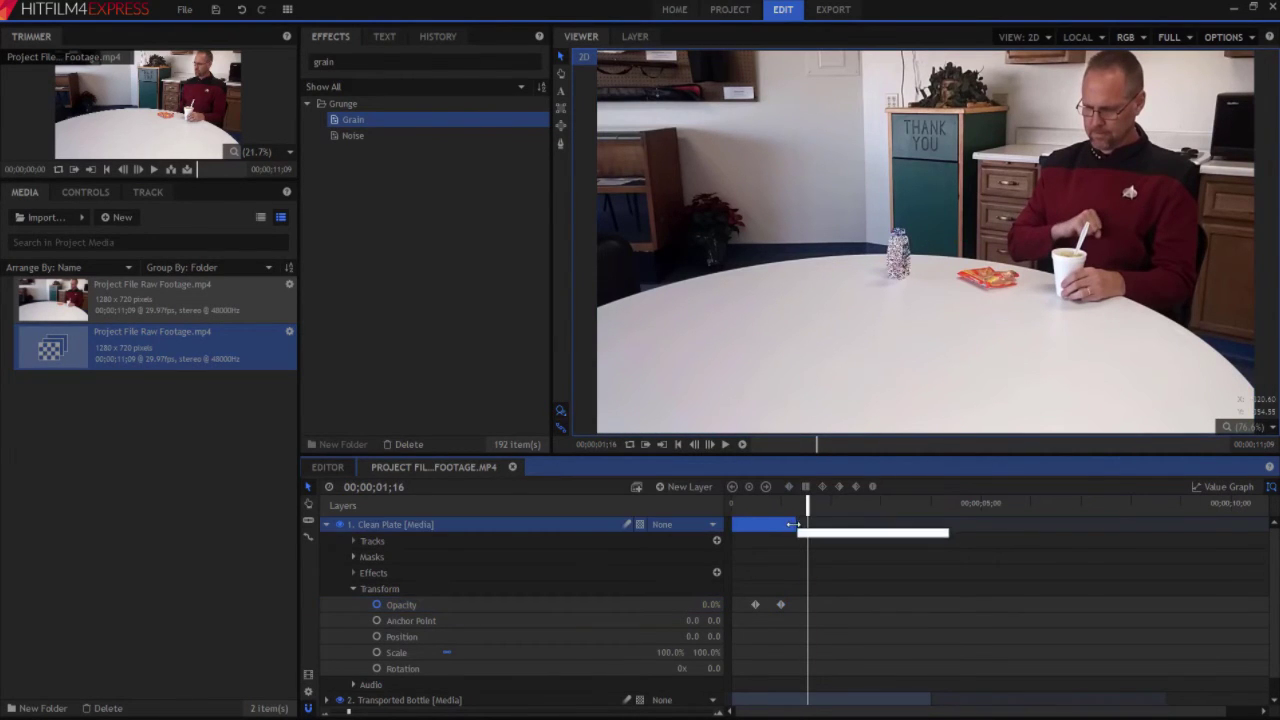
pyautogui.moveTo(807, 506)
pyautogui.mouseDown()
pyautogui.moveTo(755, 512)
pyautogui.moveTo(805, 525)
pyautogui.mouseUp()
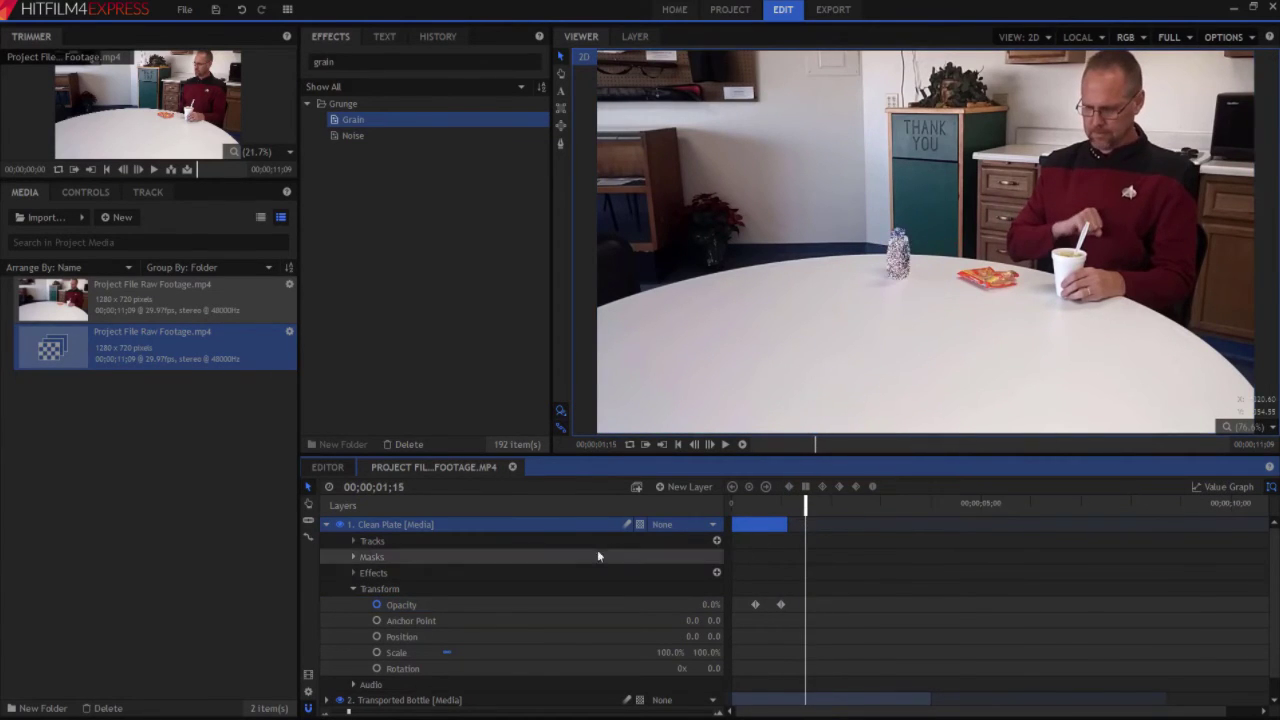
# Keyframe Transported Bottle's Grain Amount at about 02;10, then drop it to 0 at about 03;27
pyautogui.click(326, 530)
pyautogui.click(326, 538)
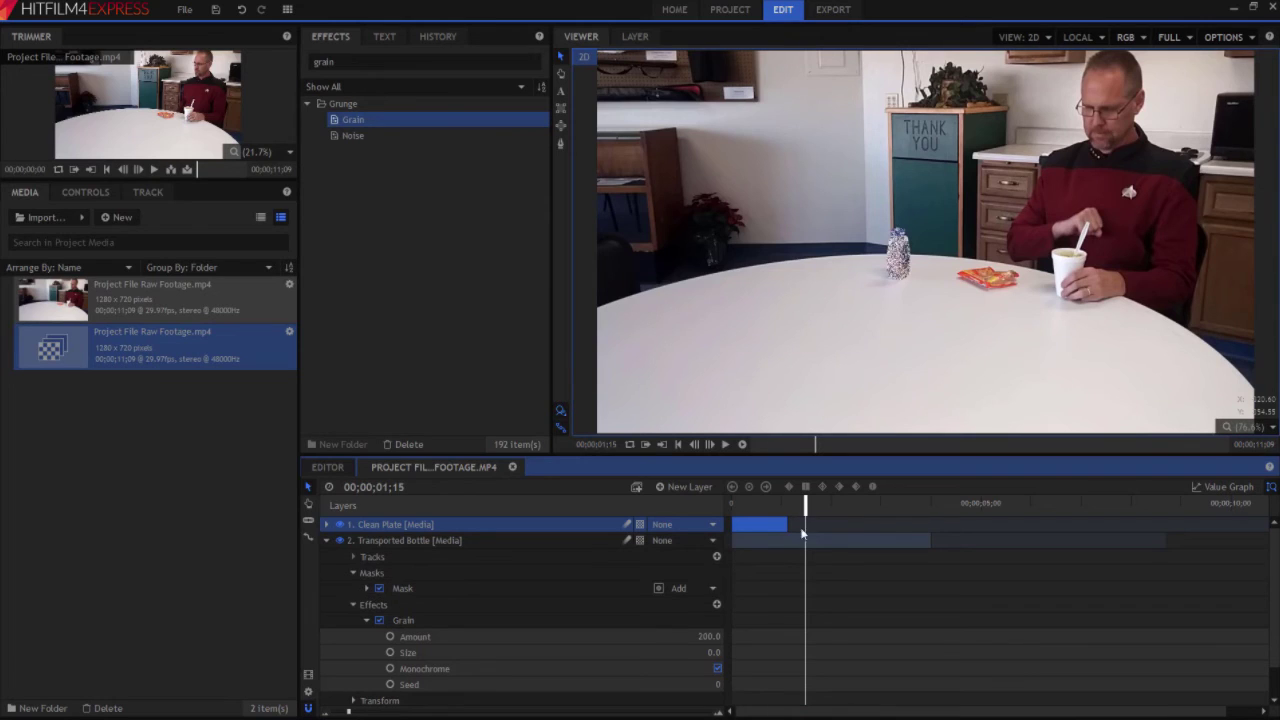
pyautogui.moveTo(806, 505); pyautogui.dragTo(855, 503)
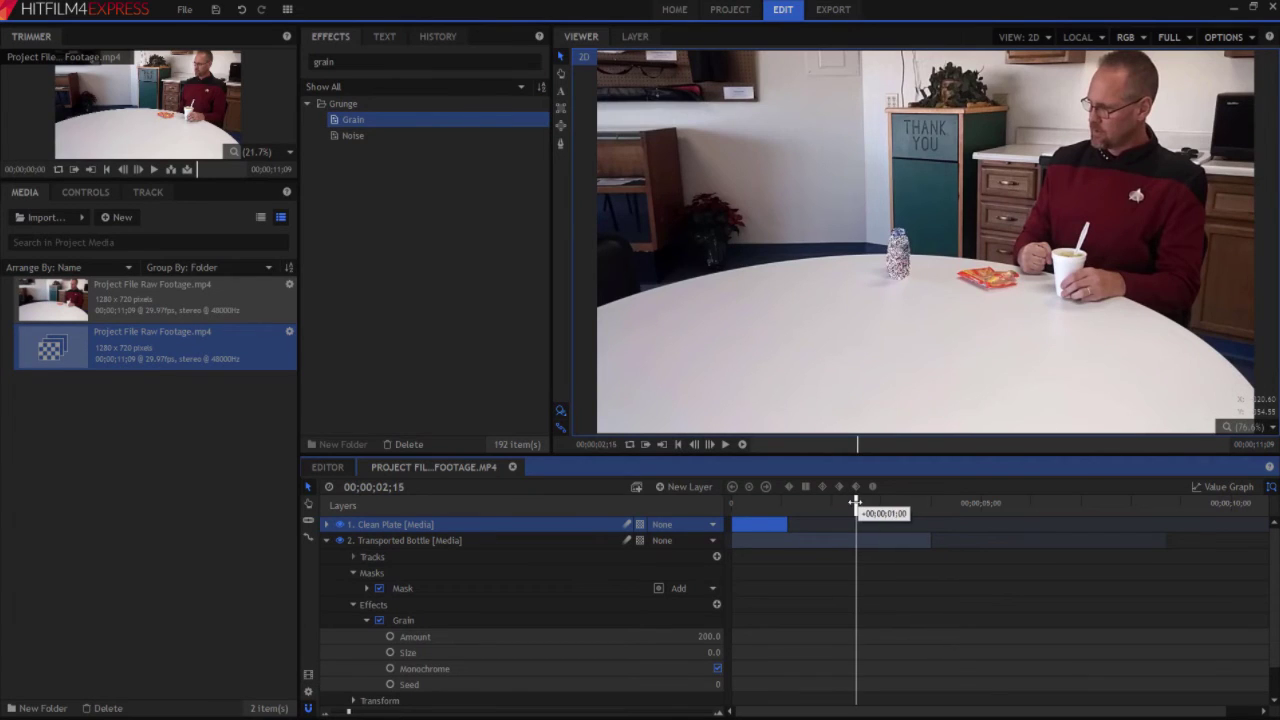
pyautogui.click(391, 637)
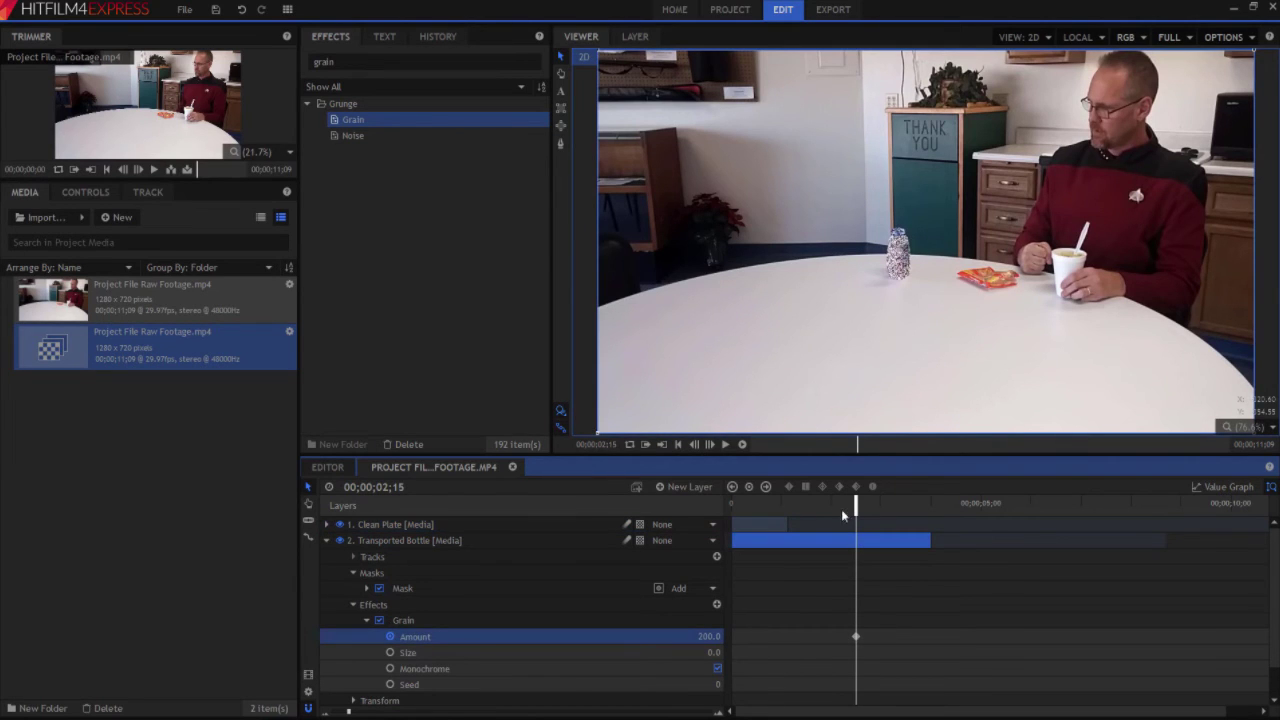
pyautogui.moveTo(853, 507); pyautogui.dragTo(925, 502)
pyautogui.moveTo(708, 636); pyautogui.dragTo(600, 636)
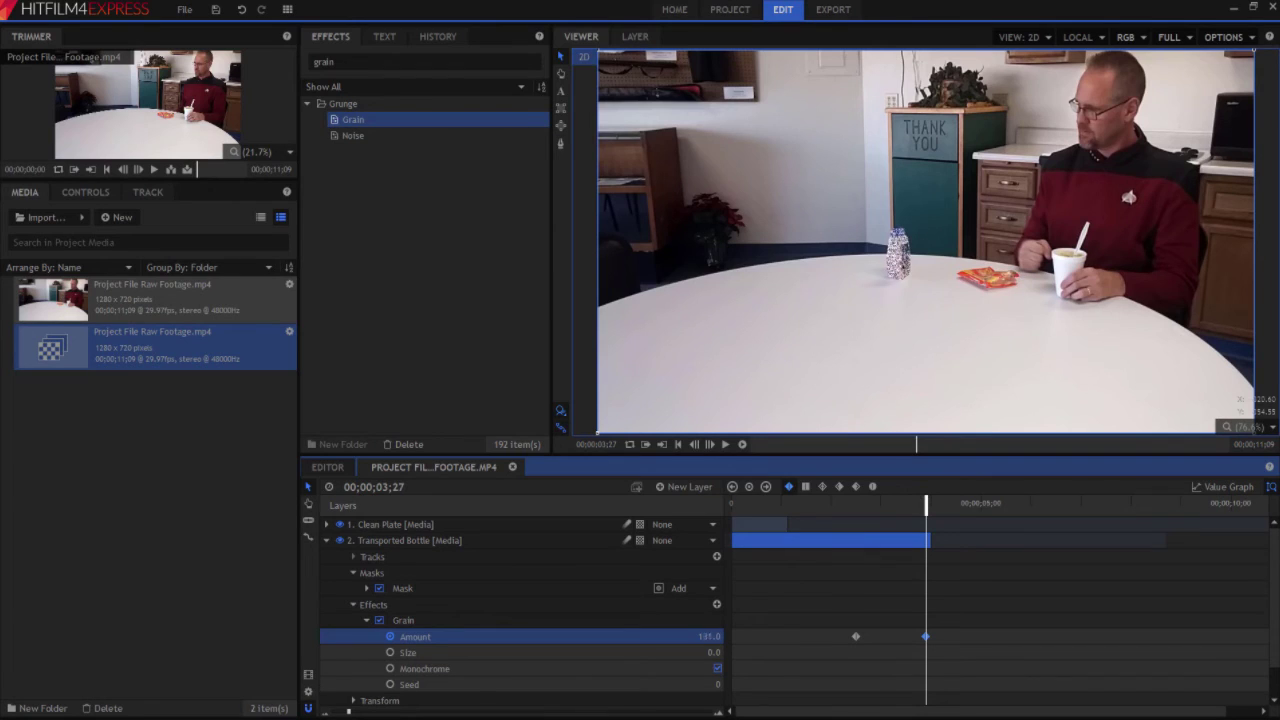
# Play the composite from the start to check the grain dissolve, then return to the first frame
pyautogui.click(680, 444)
pyautogui.click(326, 540)
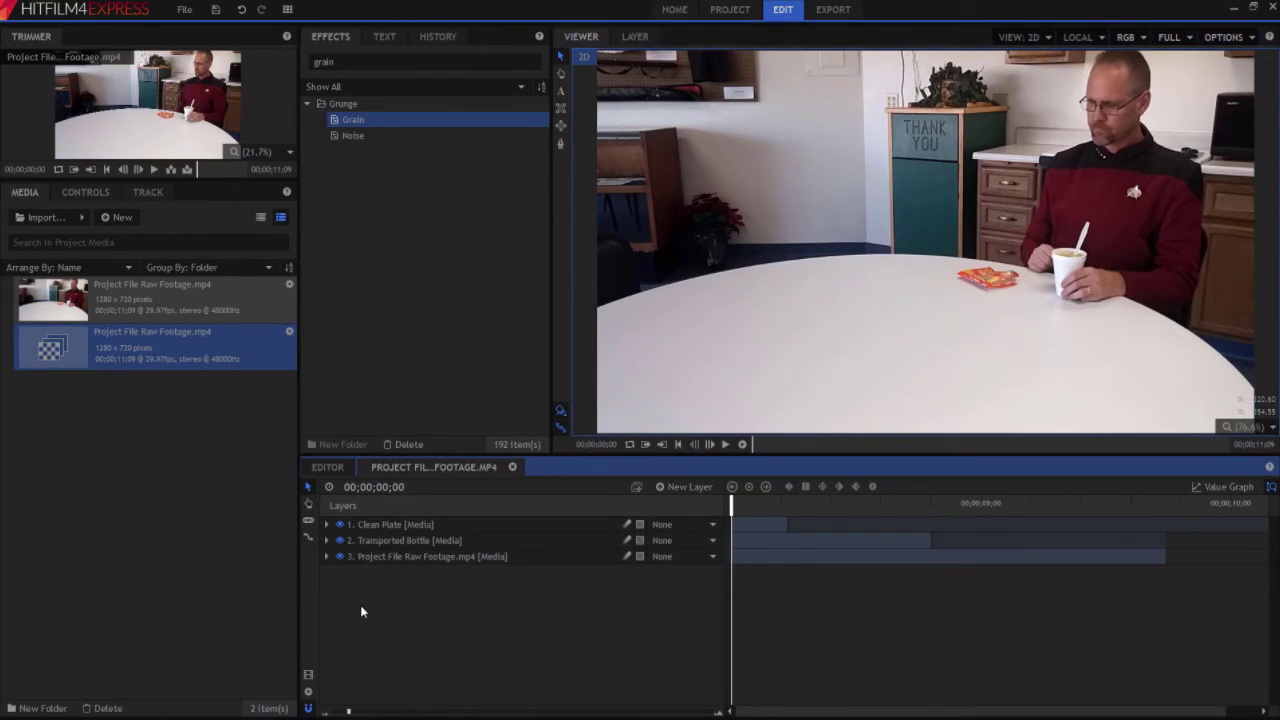
pyautogui.click(742, 446)
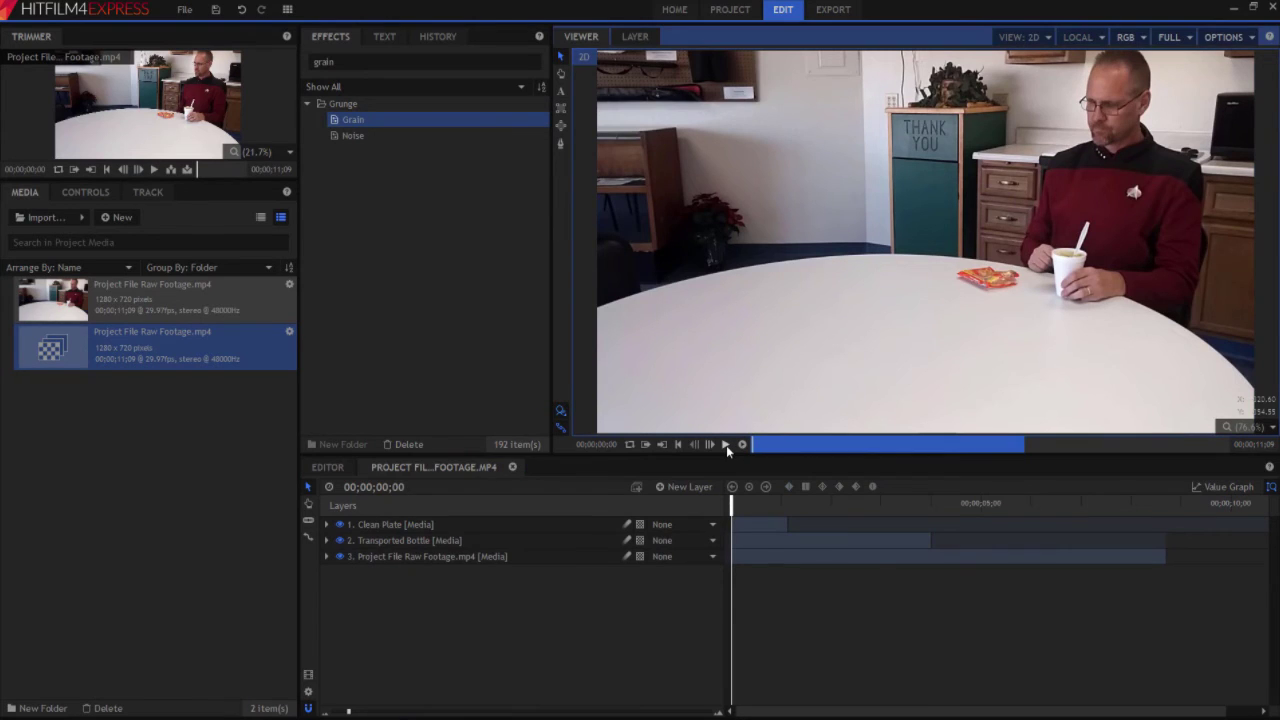
pyautogui.click(726, 445)
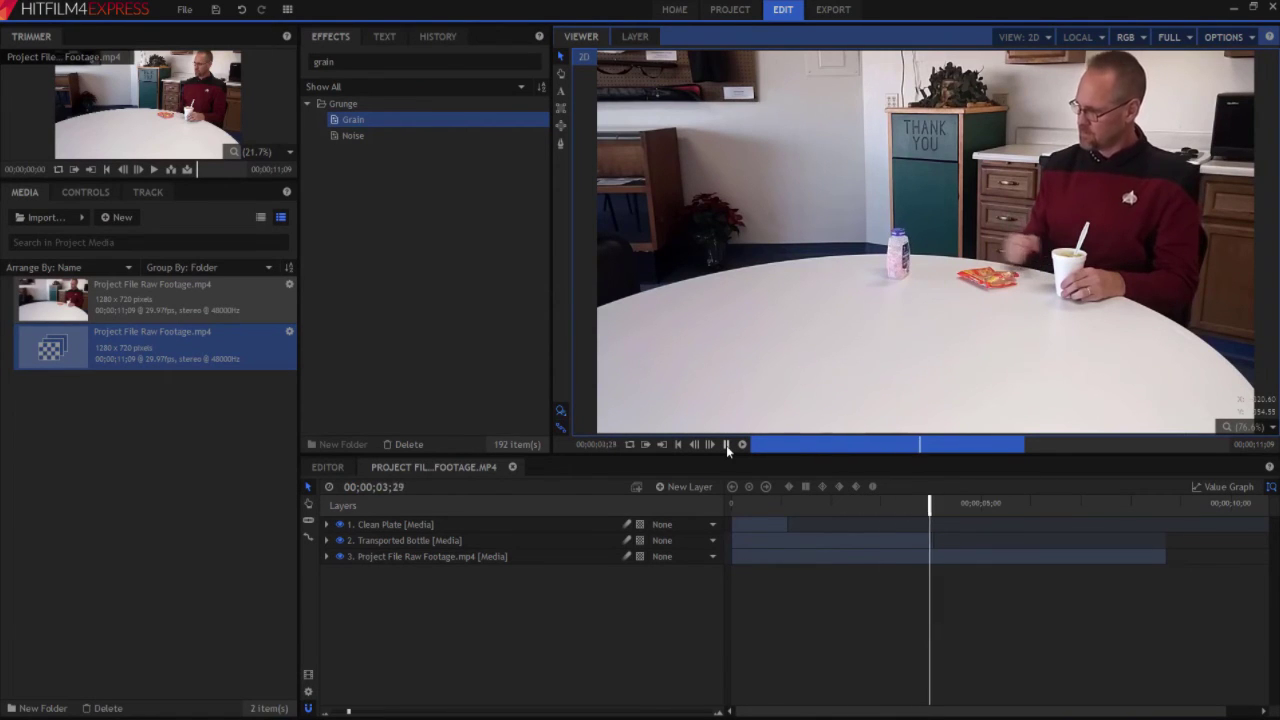
pyautogui.click(726, 445)
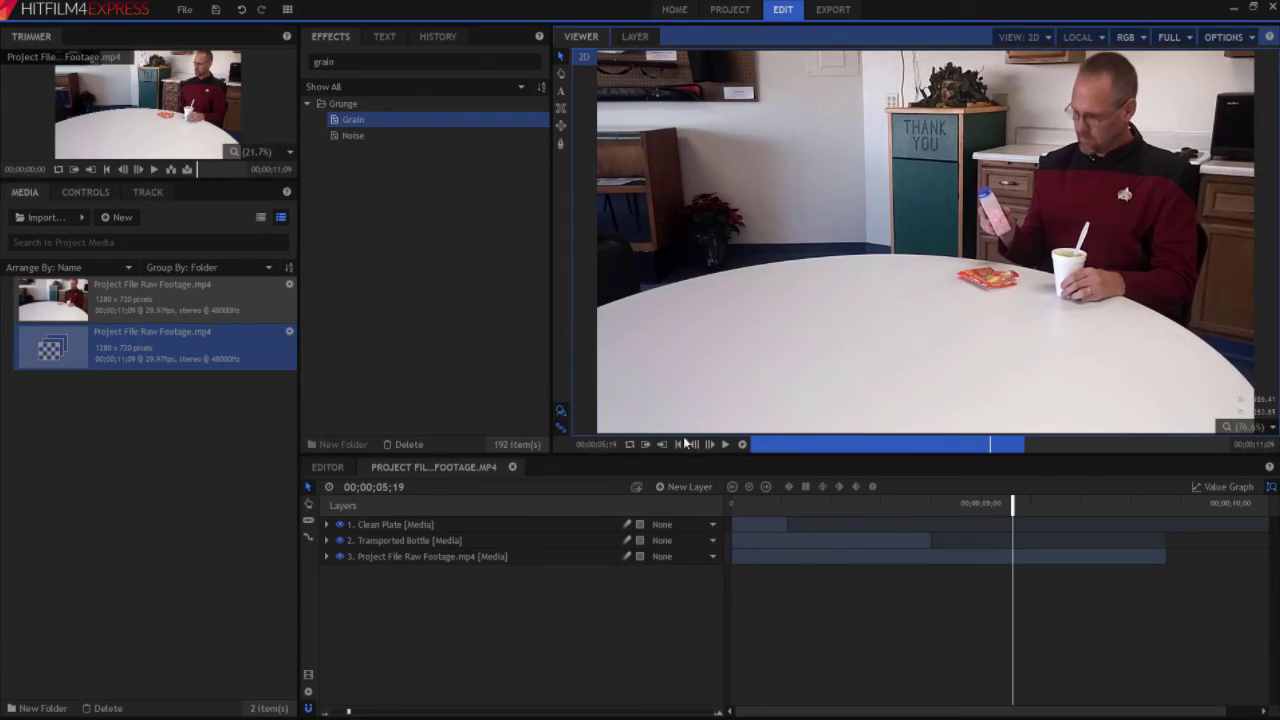
pyautogui.click(680, 444)
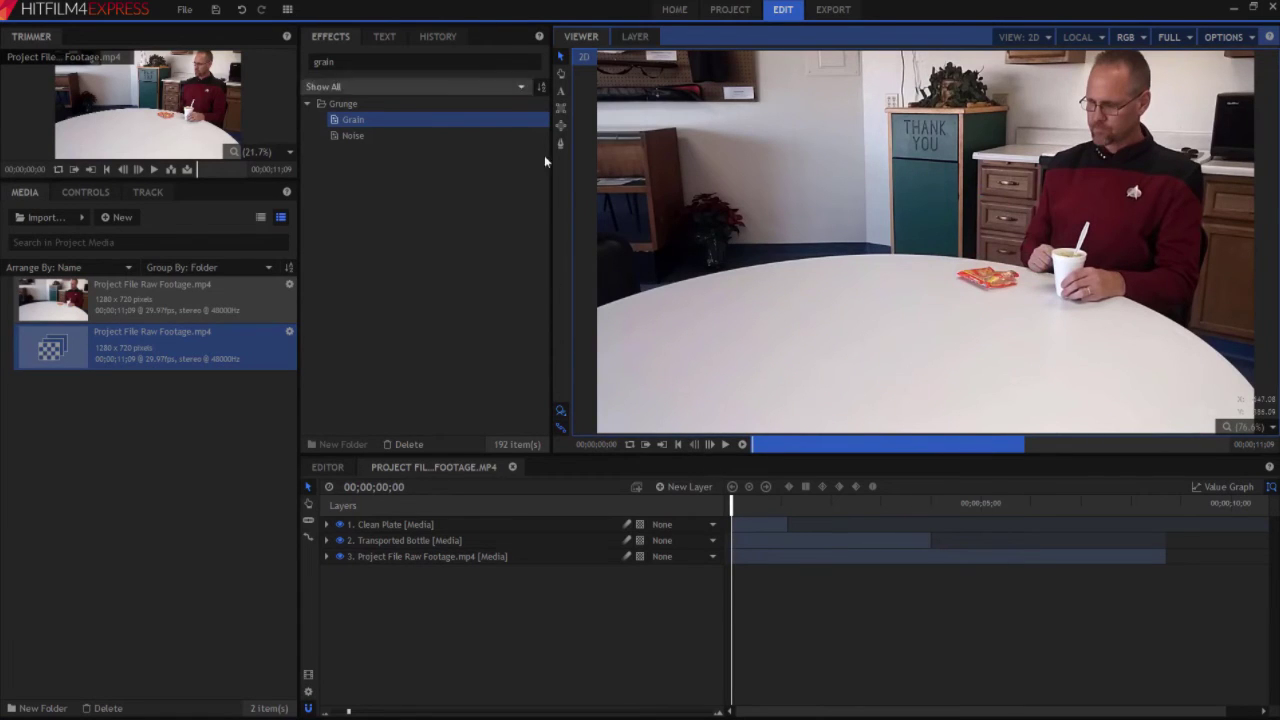
# Create a new plane layer named Light and set its blend mode to Add
pyautogui.click(678, 487)
pyautogui.click(674, 506)
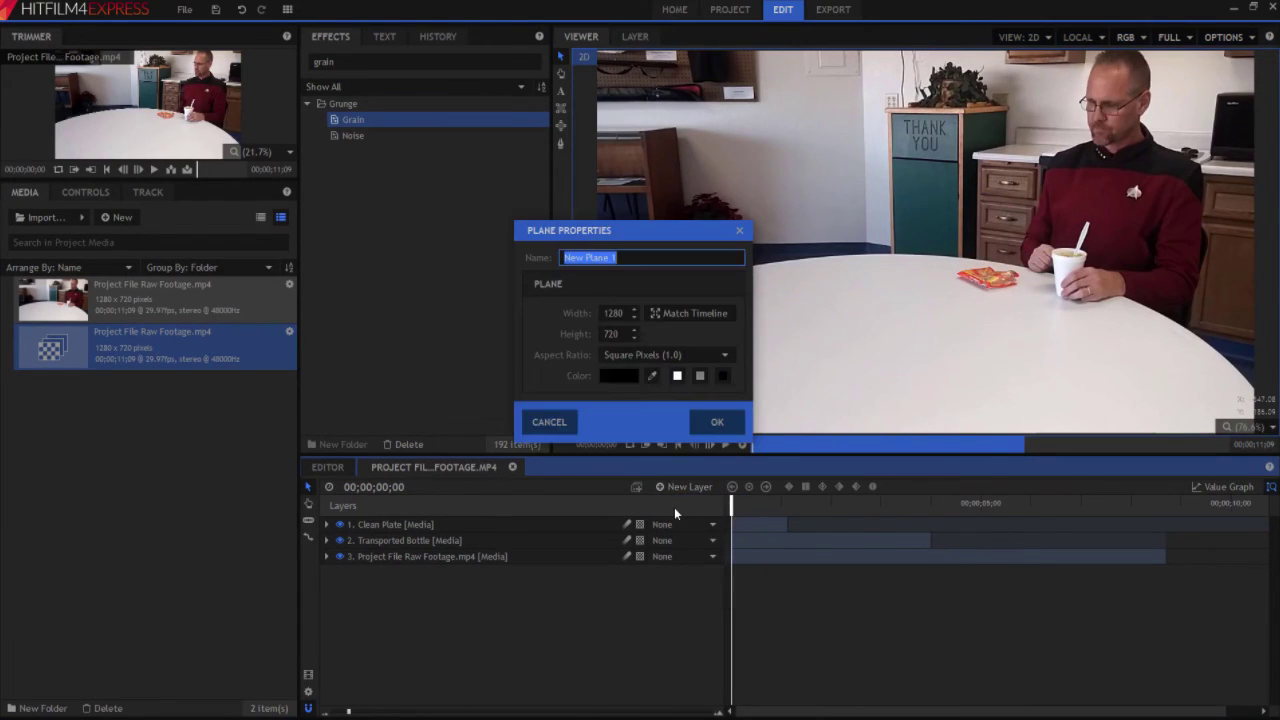
pyautogui.write('Light')
pyautogui.press('Return')
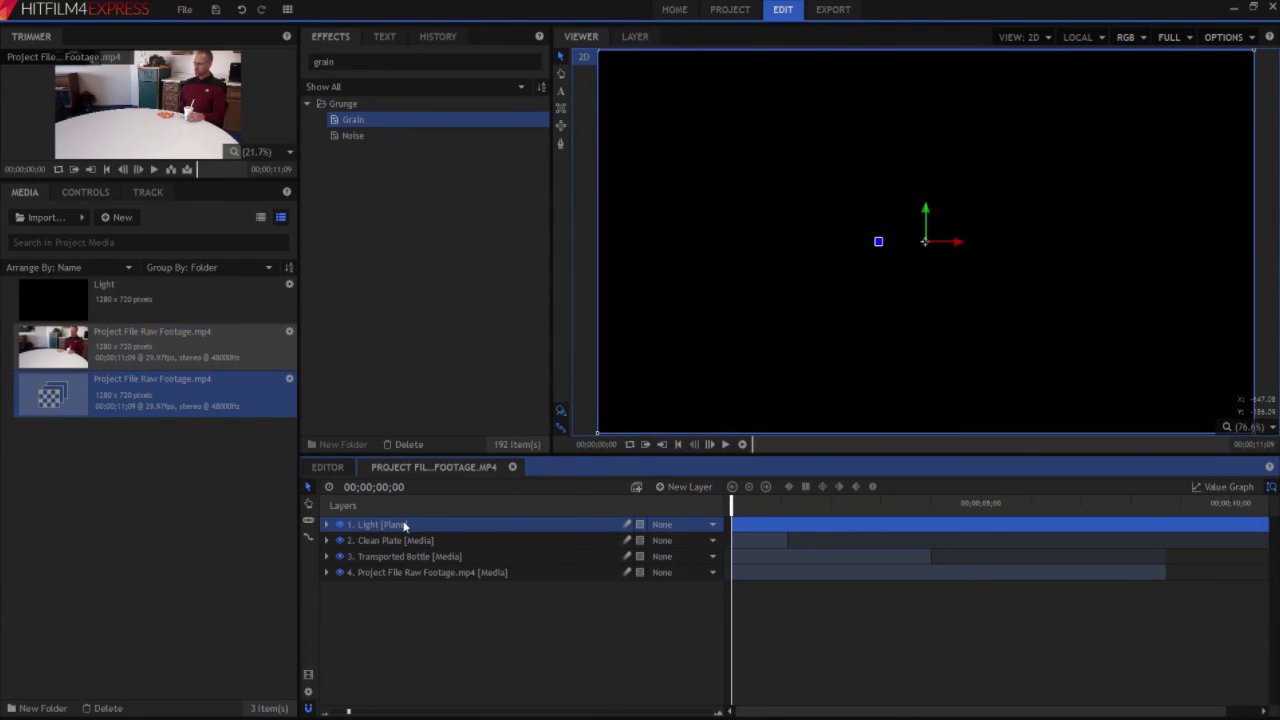
pyautogui.rightClick(404, 525)
pyautogui.moveTo(443, 220)
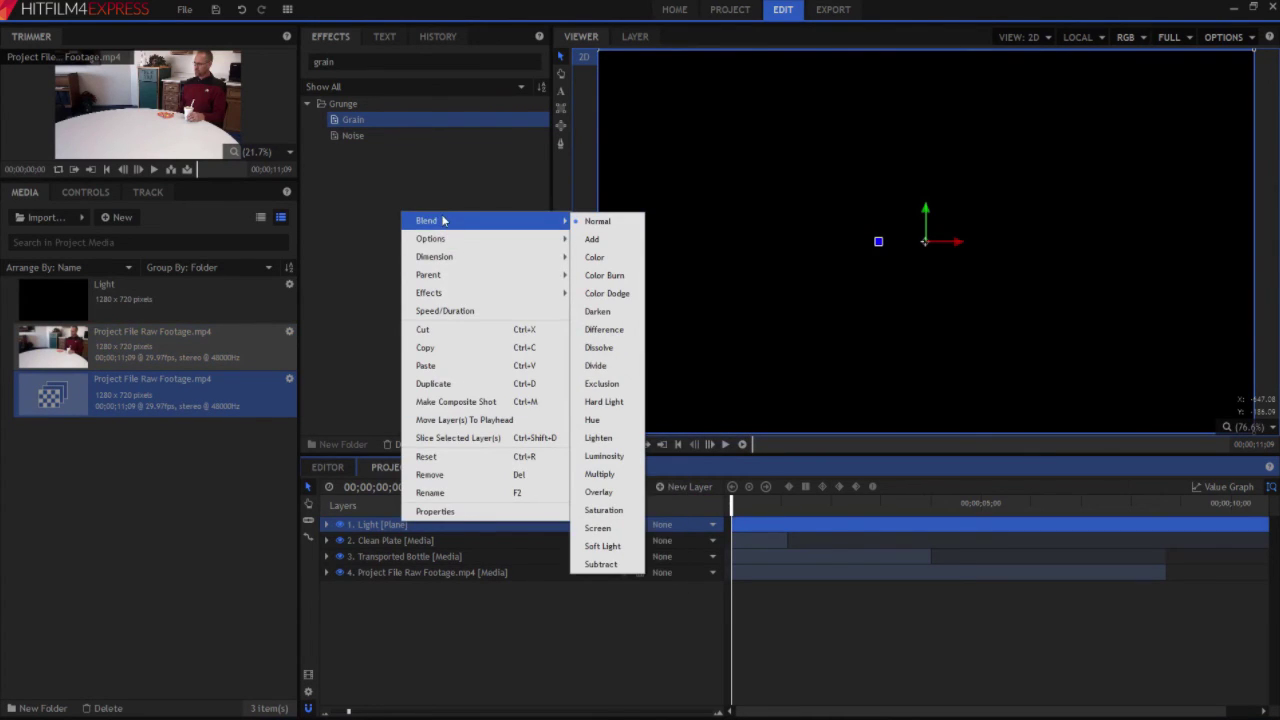
pyautogui.click(596, 240)
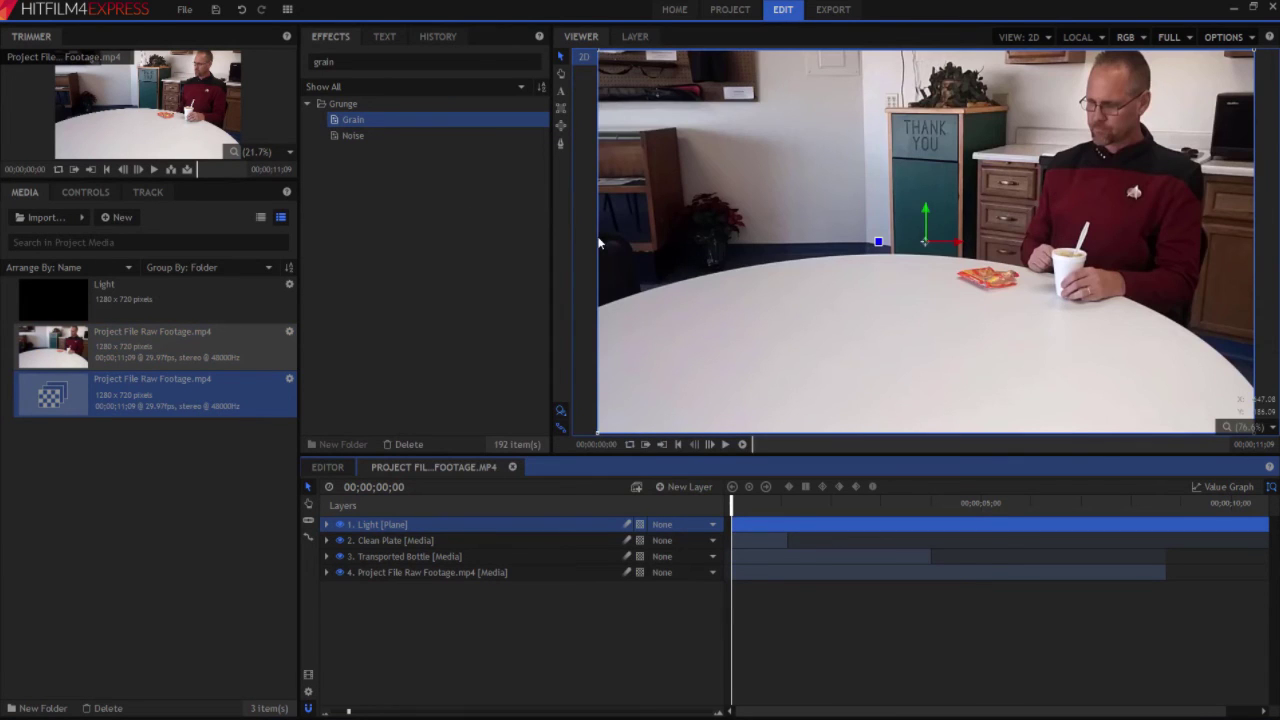
# Apply Light Flares to the Light layer, hide Clean Plate, and centre the flare on the bottle's spot
pyautogui.click(410, 61)
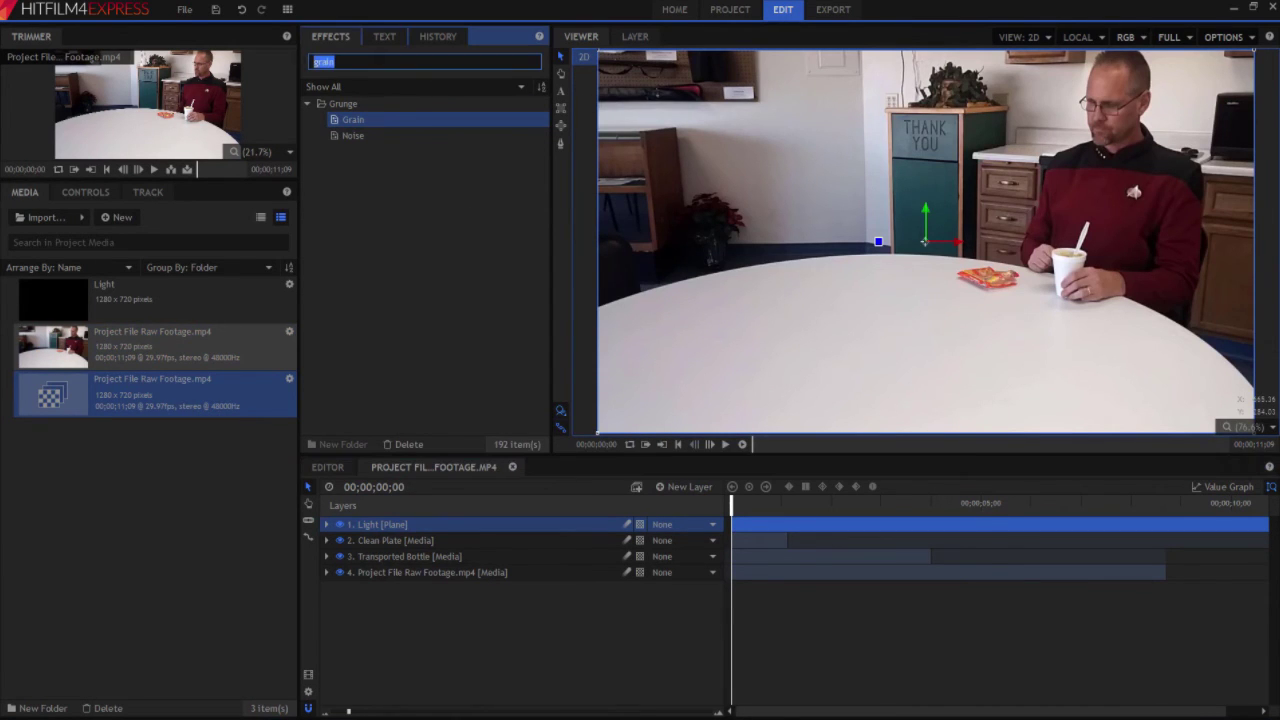
pyautogui.write('flar')
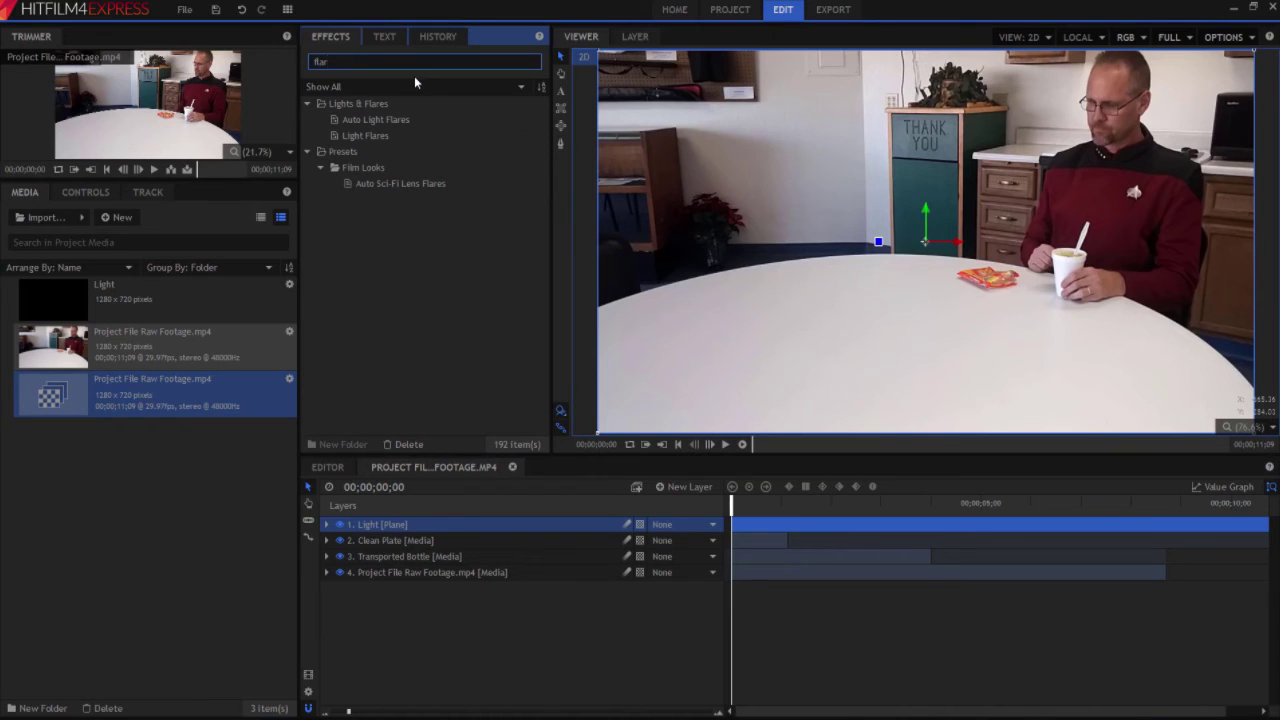
pyautogui.moveTo(362, 135); pyautogui.dragTo(386, 520)
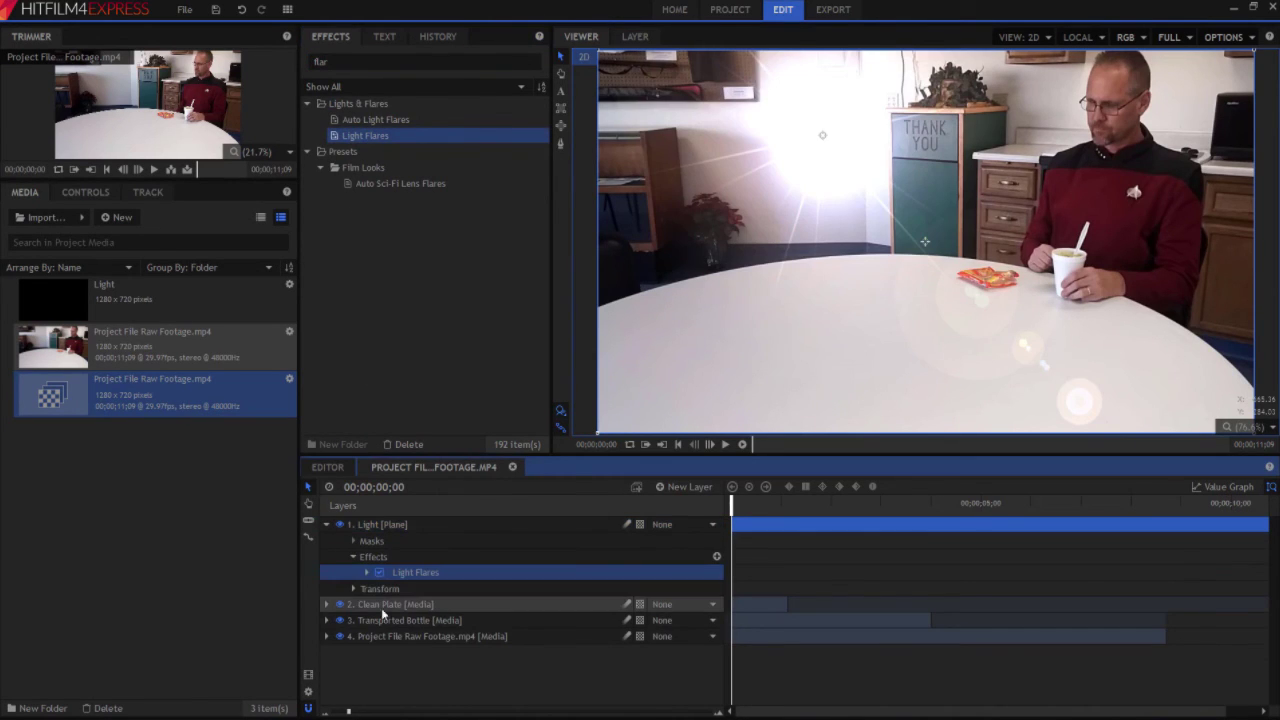
pyautogui.click(339, 605)
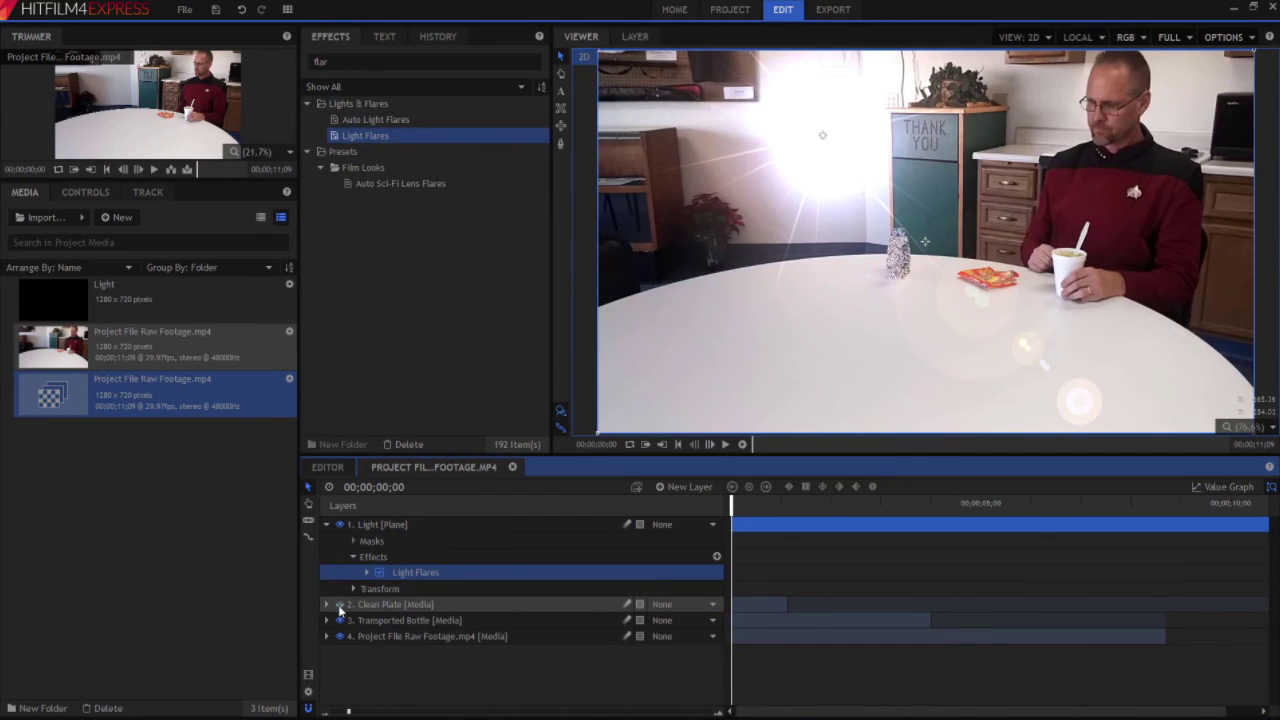
pyautogui.moveTo(822, 135); pyautogui.dragTo(900, 259)
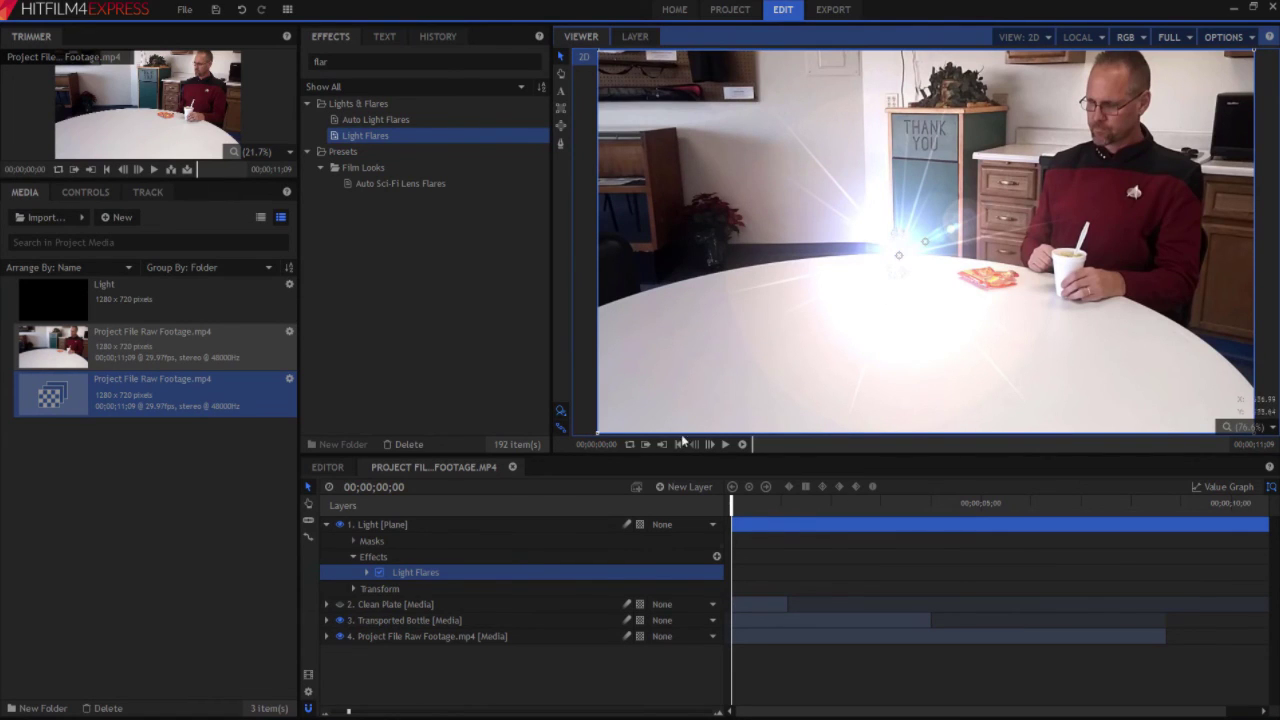
# Set the Light Flares flare type to DV camcorder
pyautogui.click(366, 572)
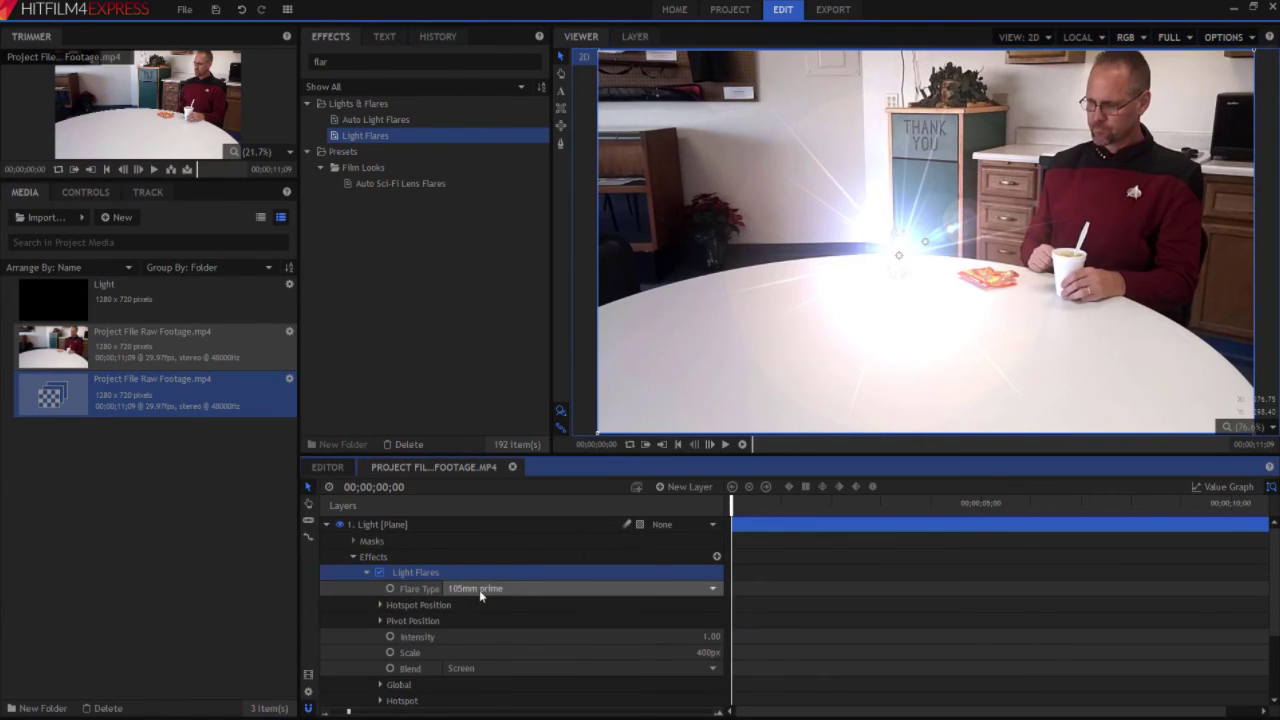
pyautogui.click(479, 590)
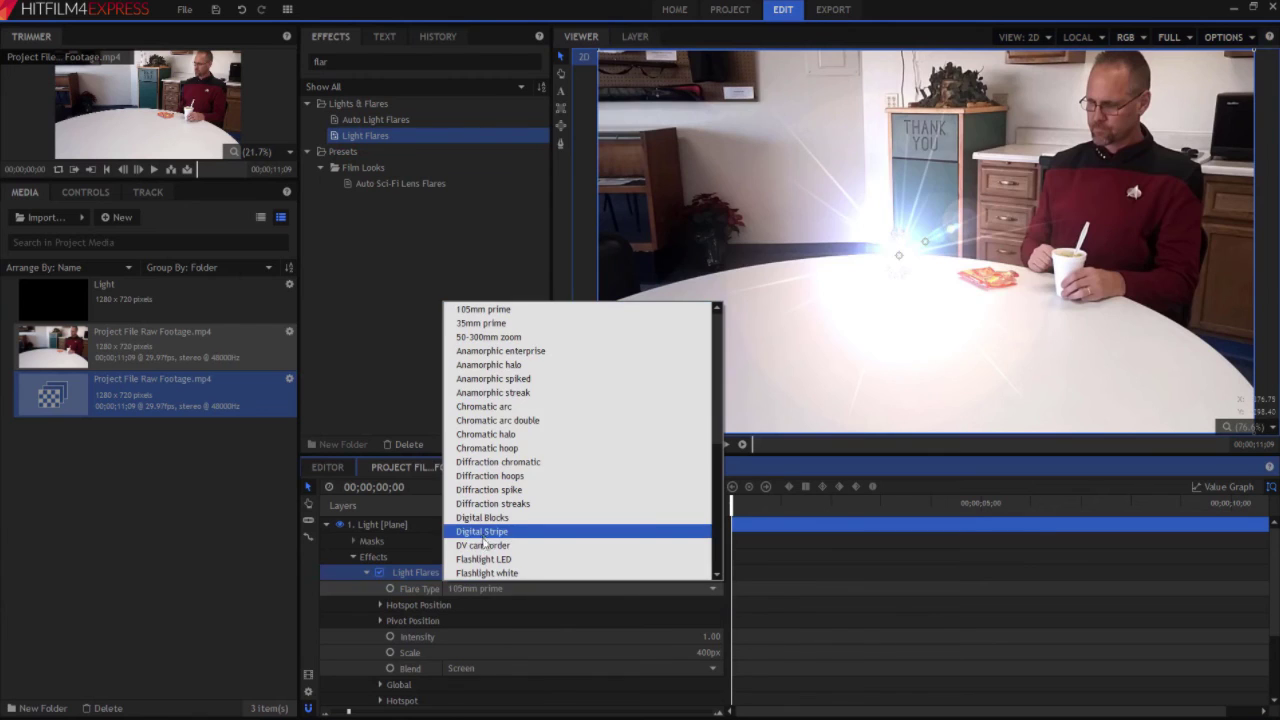
pyautogui.click(484, 545)
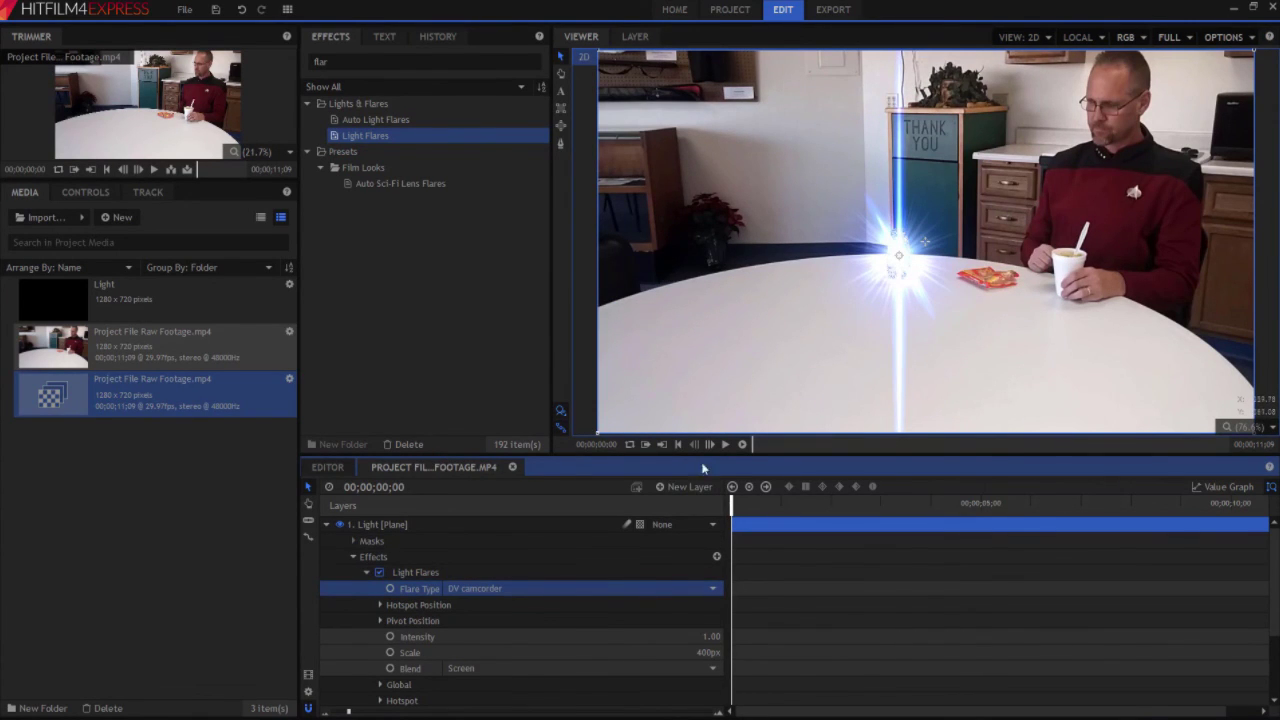
pyautogui.scroll(-3, 399, 556)
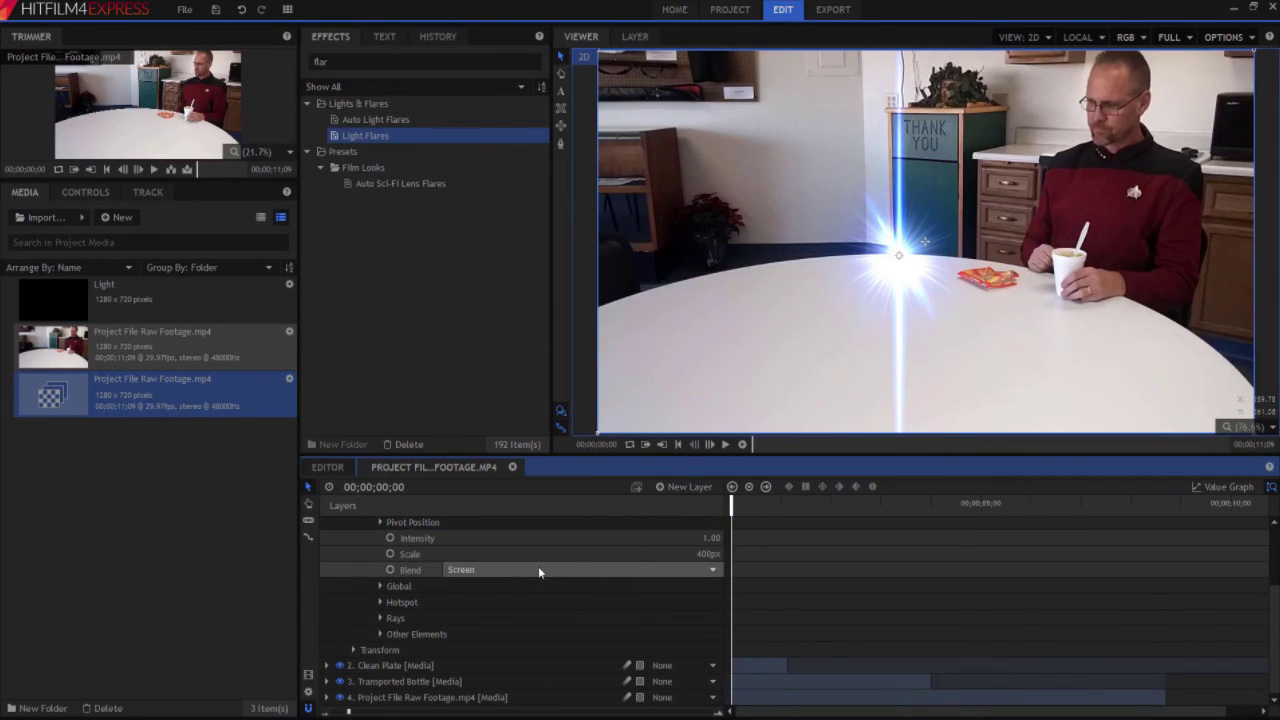
# Enable Intensity keyframing at the start with an Intensity of 0.00
pyautogui.scroll(3, 347, 553)
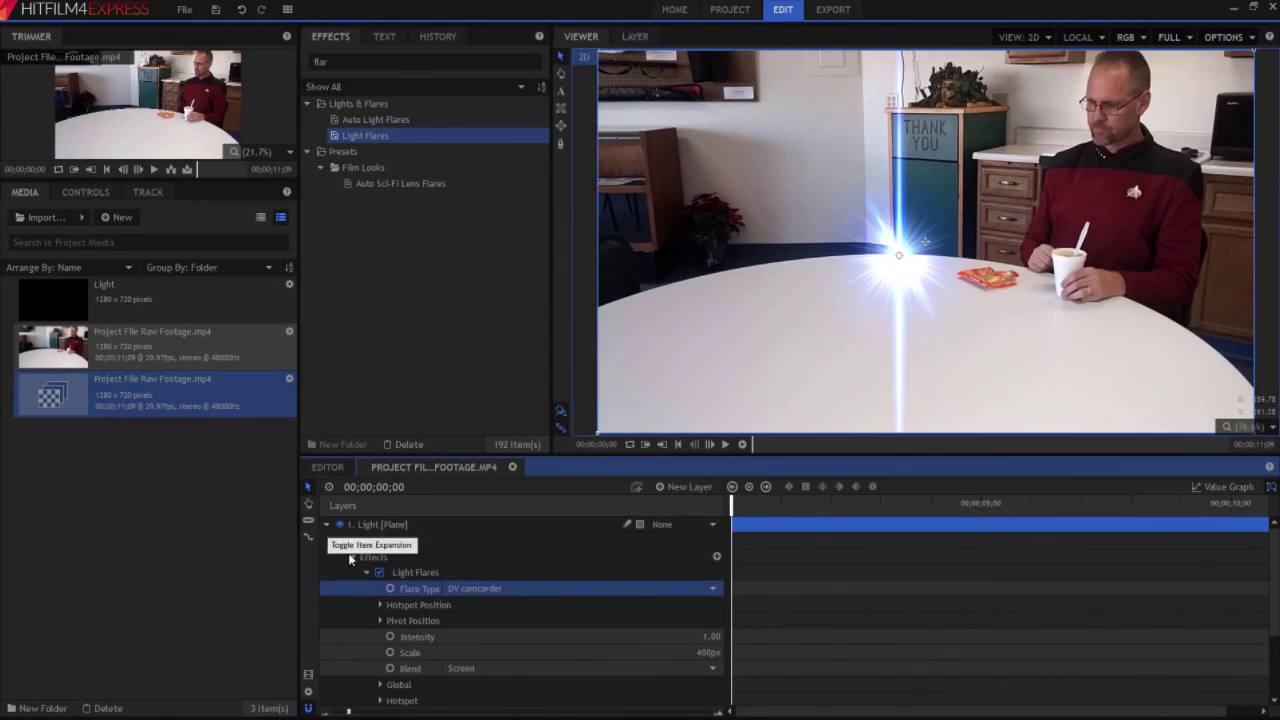
pyautogui.click(389, 637)
pyautogui.click(711, 637)
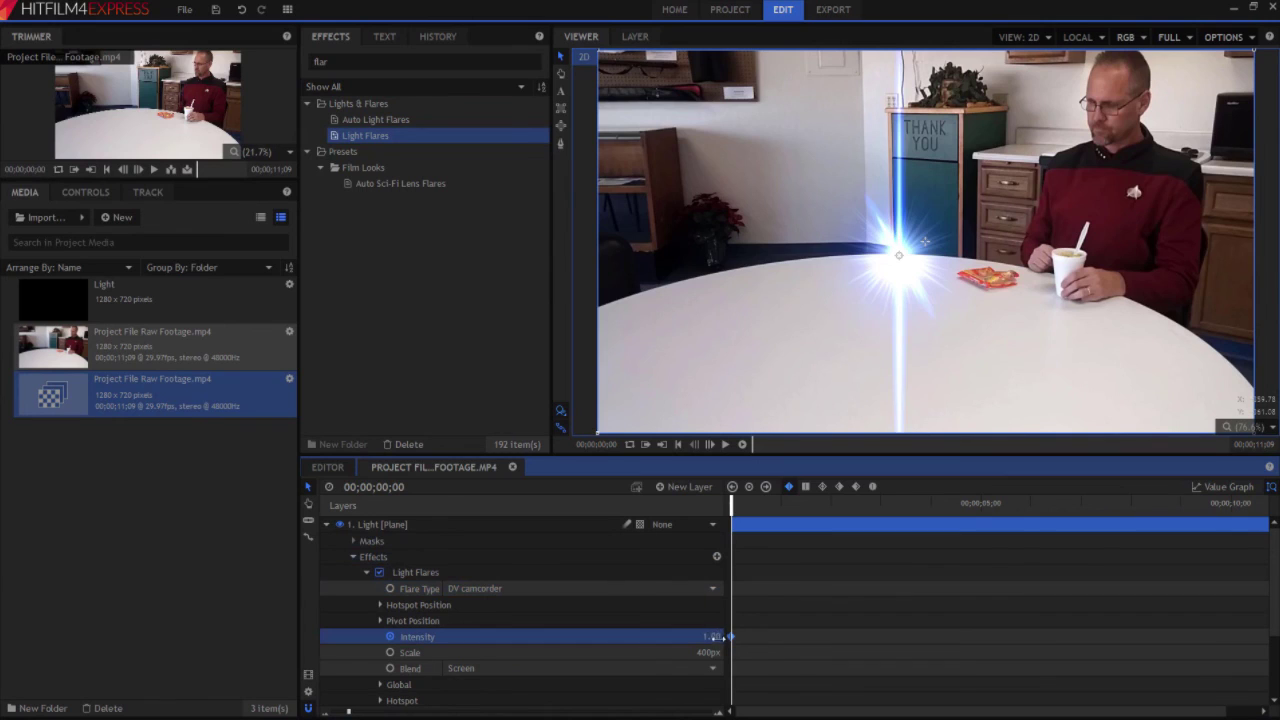
pyautogui.write('0')
pyautogui.press('Return')
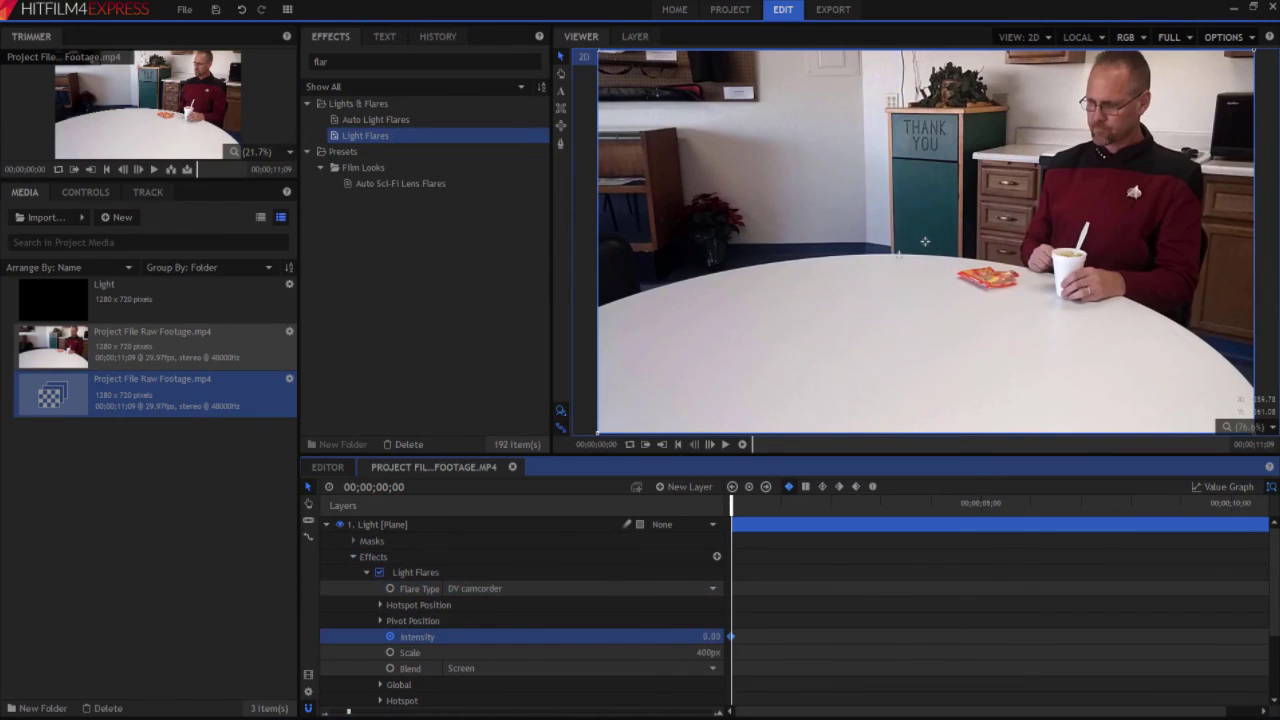
# Keyframe the flare Intensity to 2.00 at frame 15
pyautogui.doubleClick(398, 487)
pyautogui.write('15')
pyautogui.press('Return')
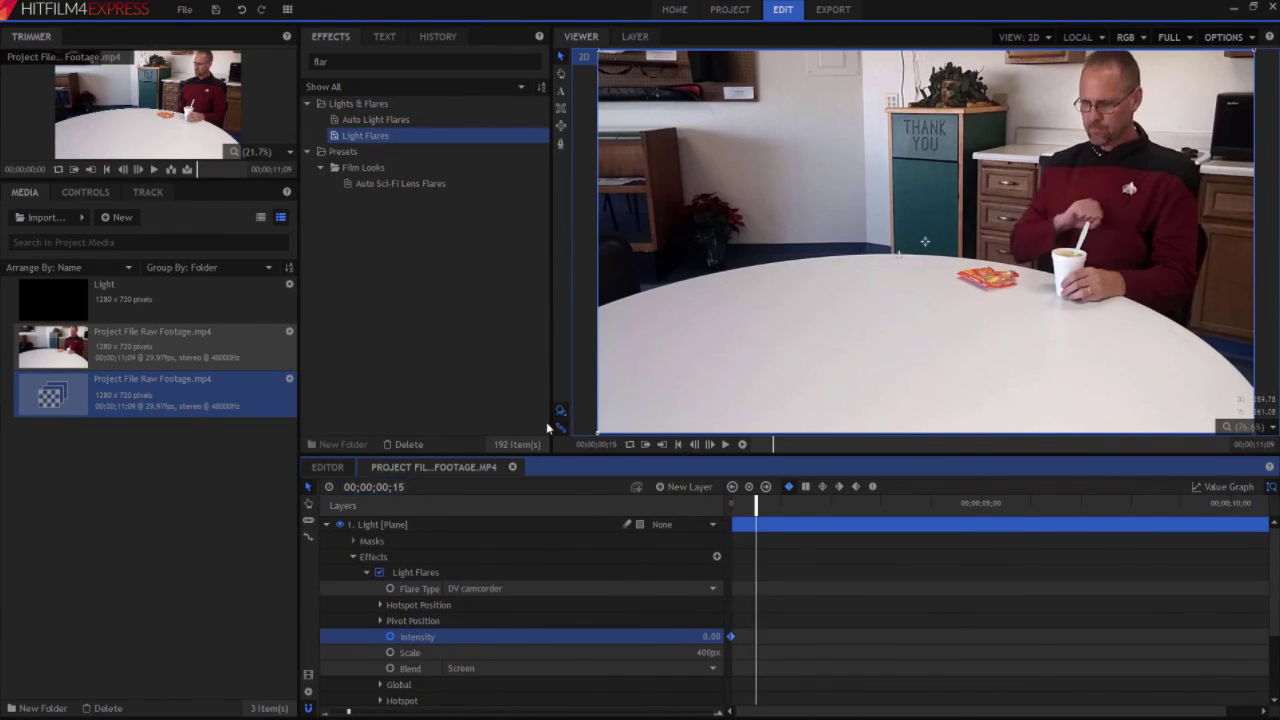
pyautogui.click(703, 634)
pyautogui.write('2')
pyautogui.press('Return')
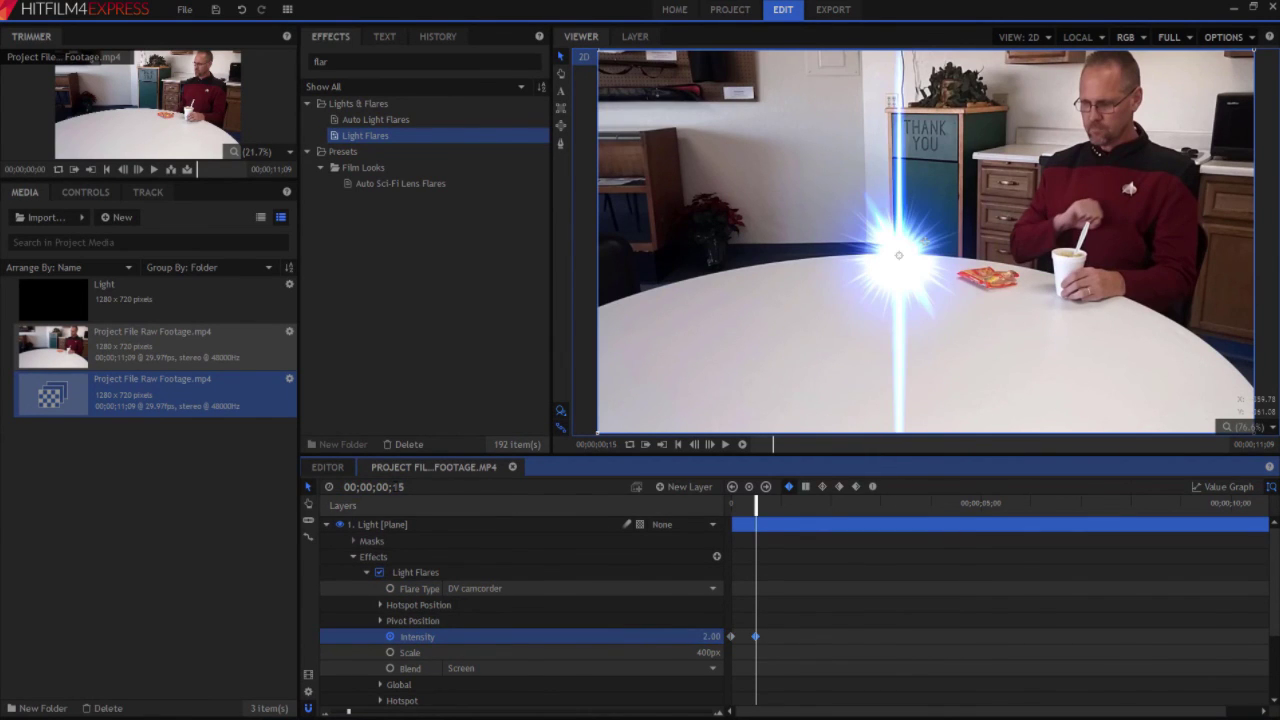
# Keyframe Intensity back to 0.00 at frame 30, collapse the Light layer, and return to frame 0
pyautogui.doubleClick(399, 487)
pyautogui.write('30')
pyautogui.press('Return')
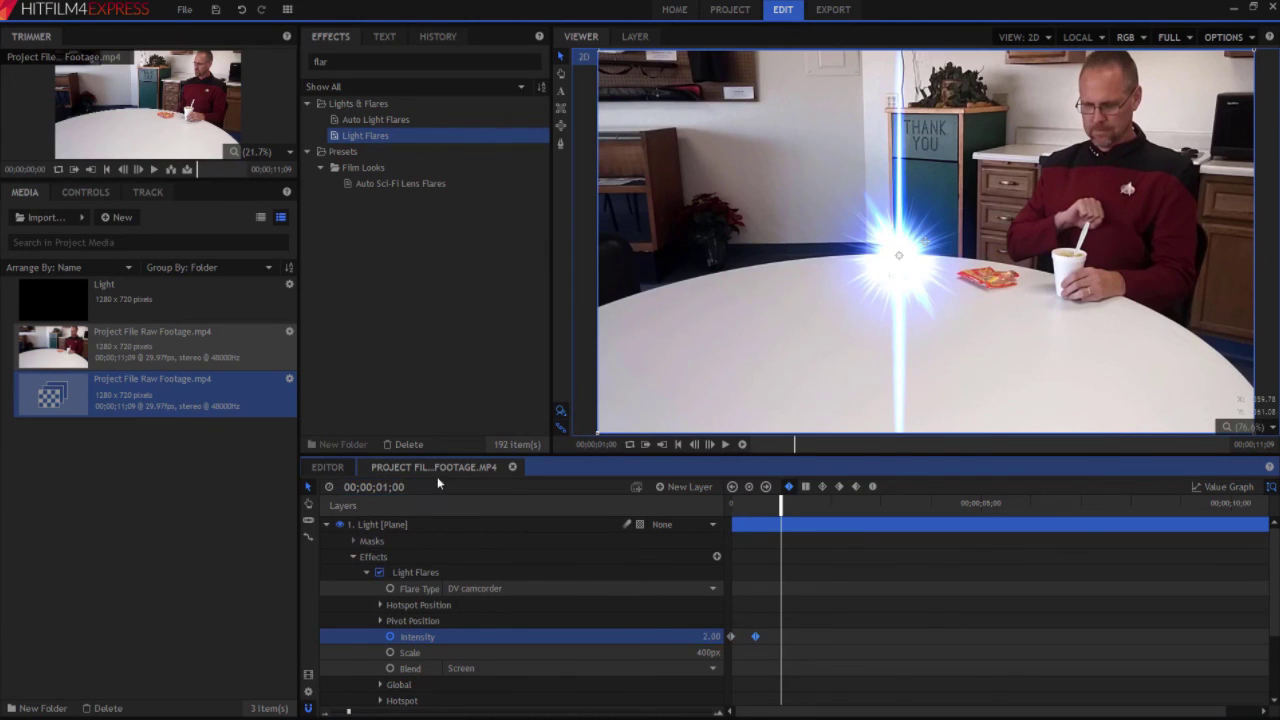
pyautogui.moveTo(712, 637); pyautogui.dragTo(665, 638)
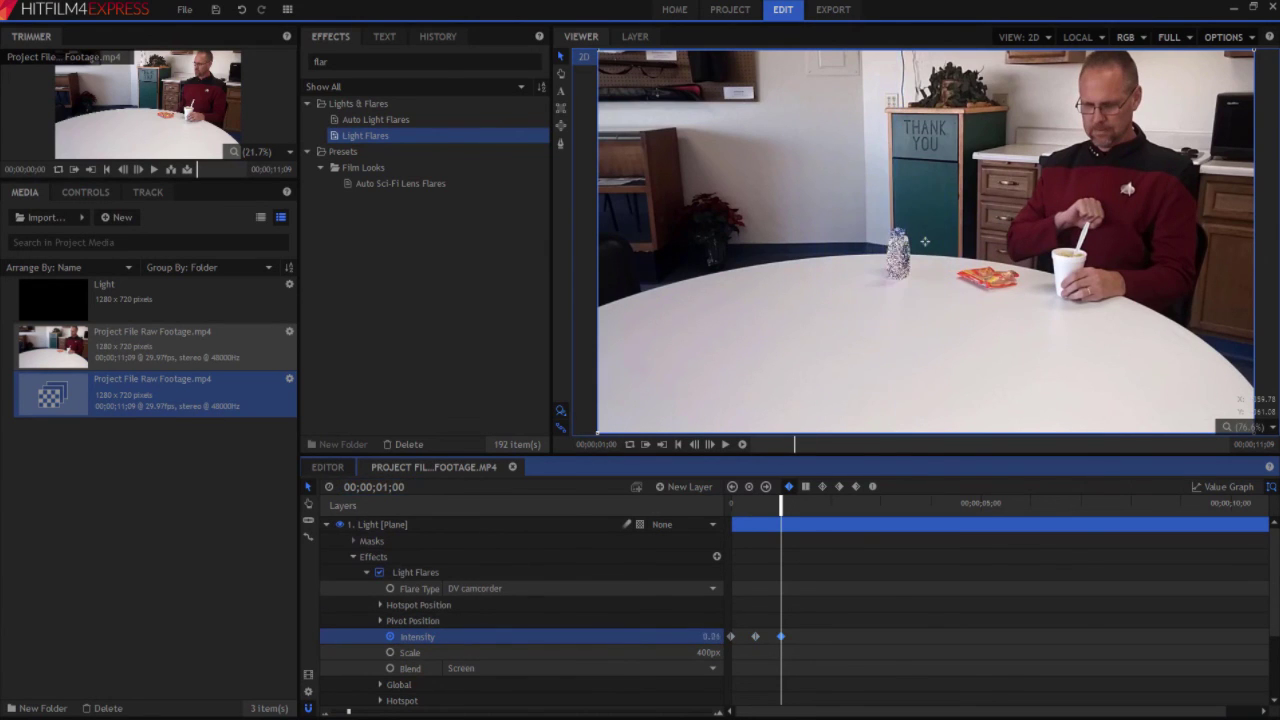
pyautogui.click(326, 524)
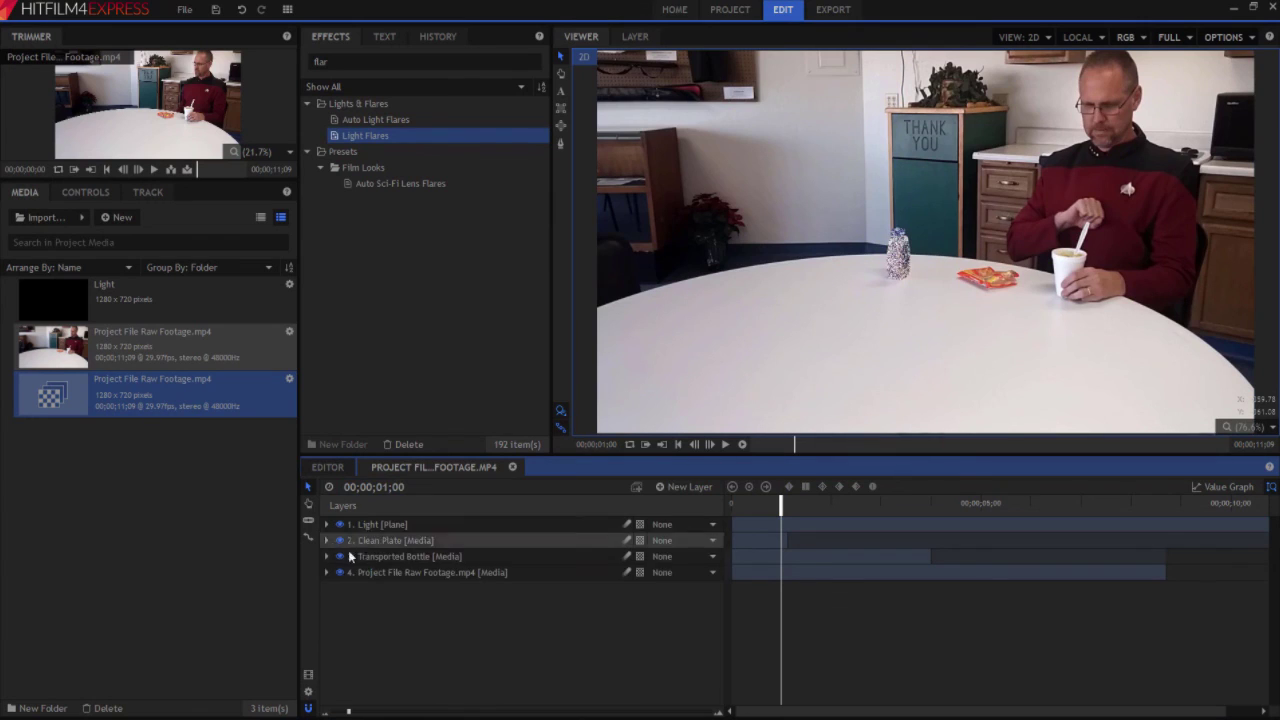
pyautogui.click(677, 444)
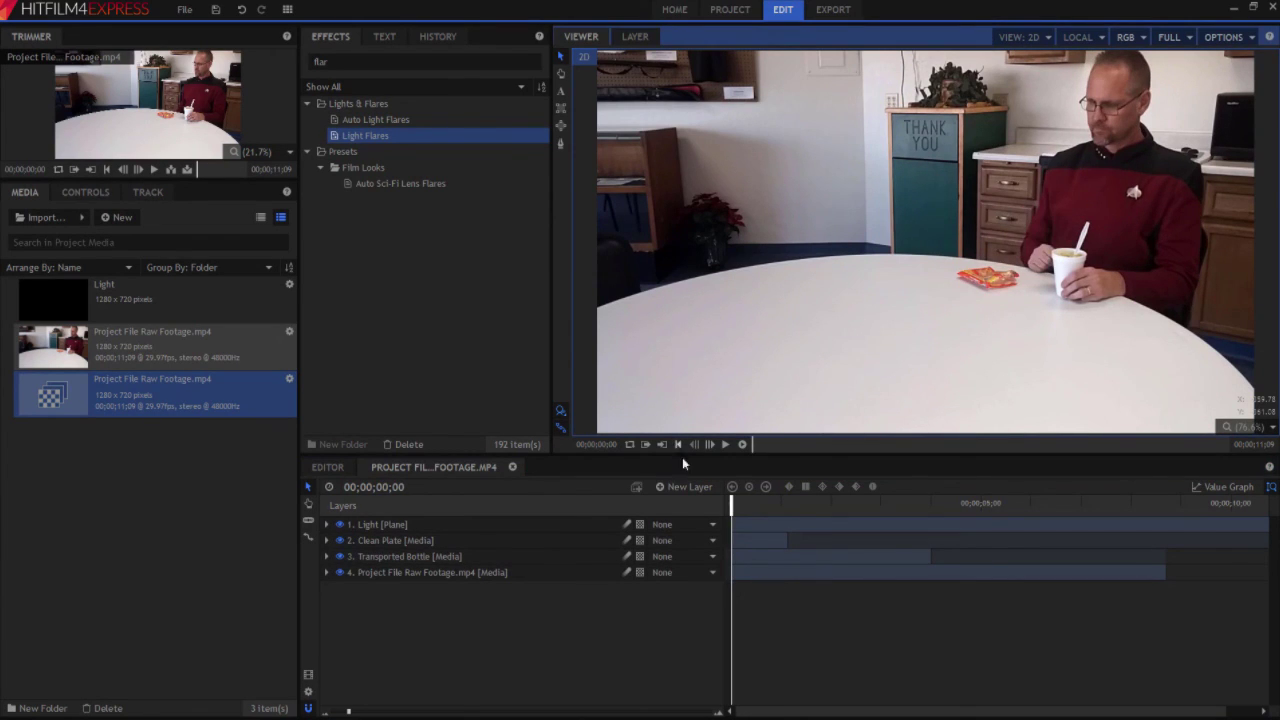
pyautogui.click(726, 444)
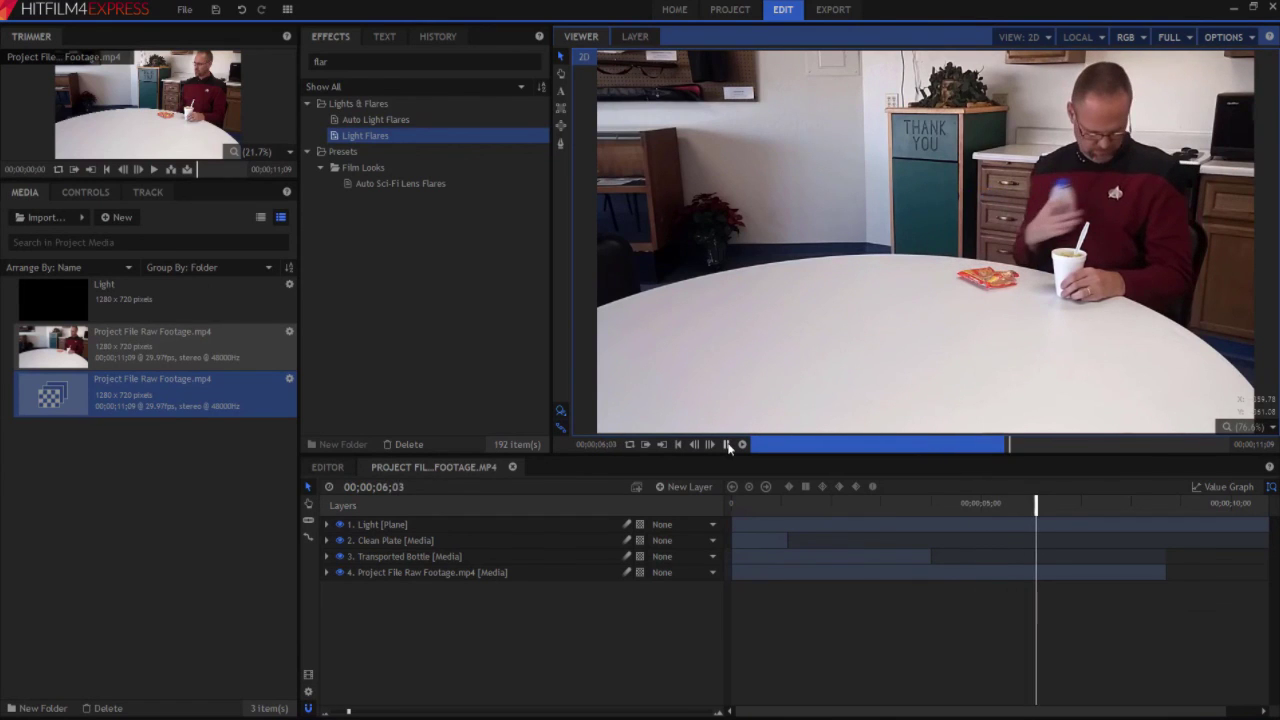
pyautogui.click(726, 444)
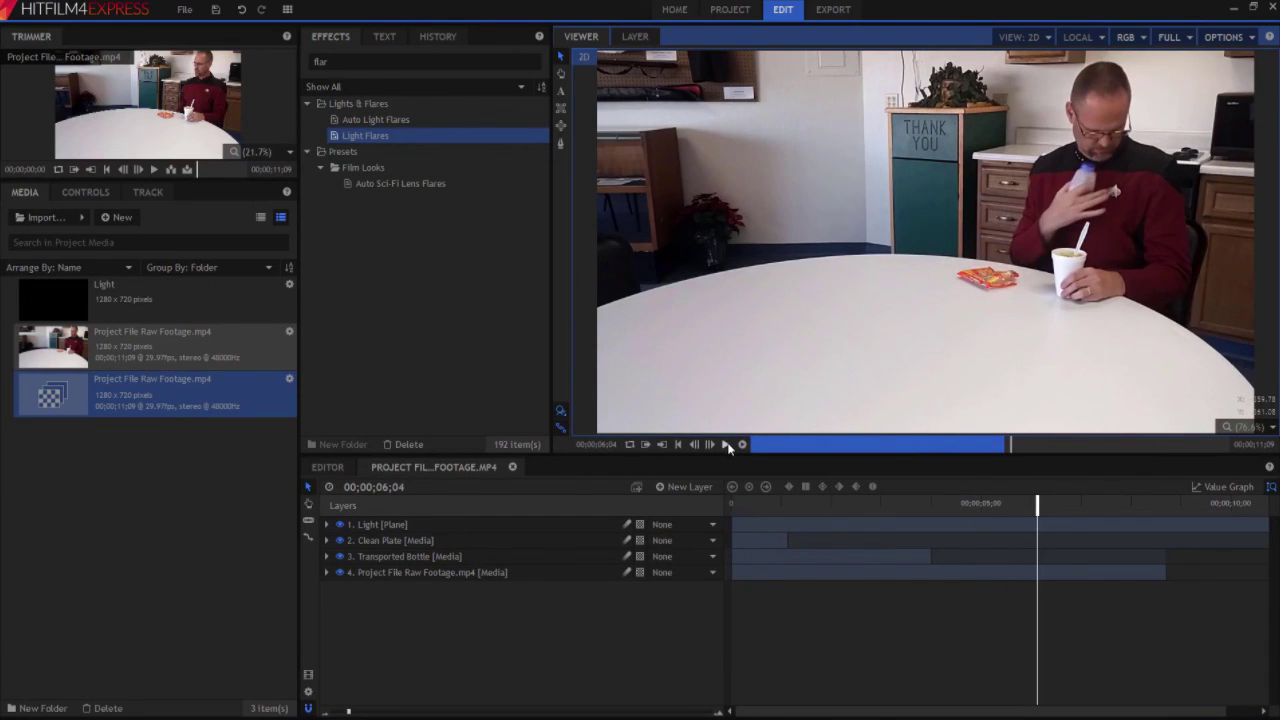